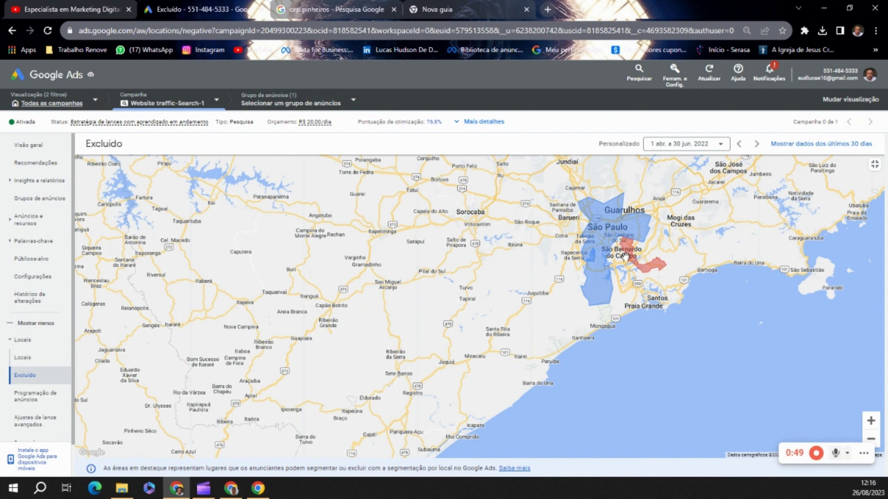
View the Especialista em Marketing Digital channel page on YouTube and return to the Google Ads campaign
{"action": "left_click", "coordinate": [68, 5]}
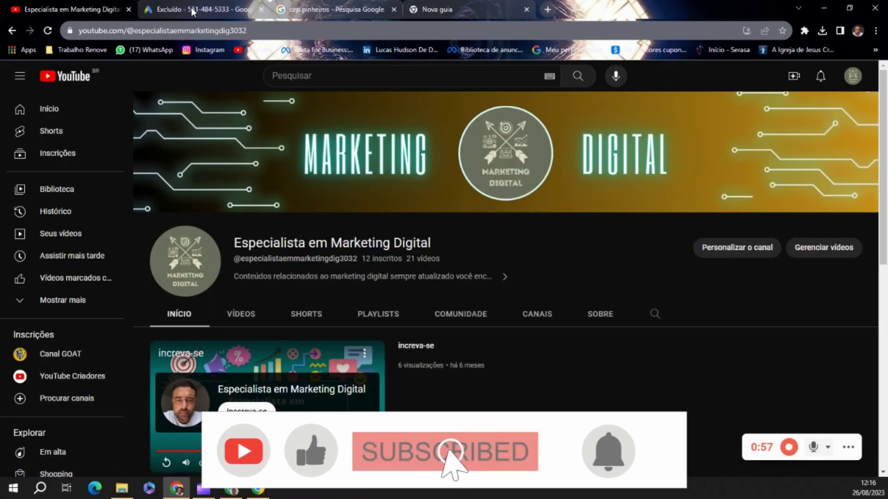
{"action": "left_click", "coordinate": [192, 10]}
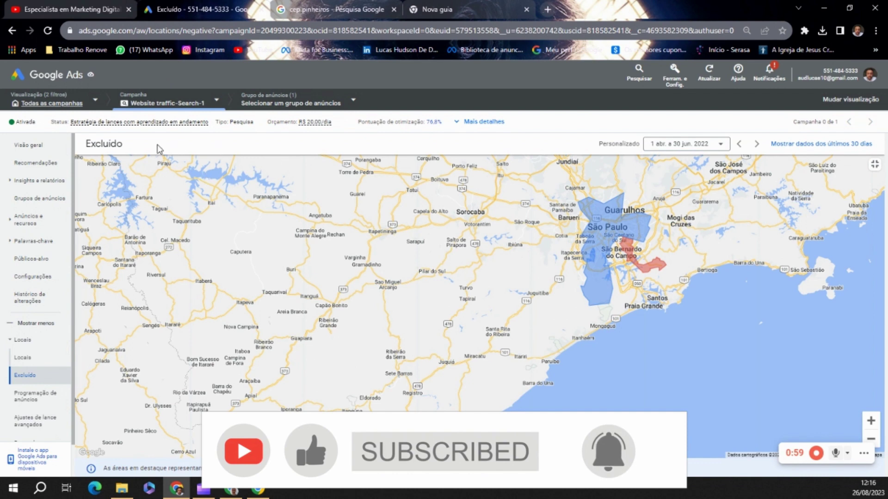
Open the Website traffic-Search-1 campaign's overview and its Locais page, keeping the insights and reports guide active
{"action": "left_click", "coordinate": [18, 147]}
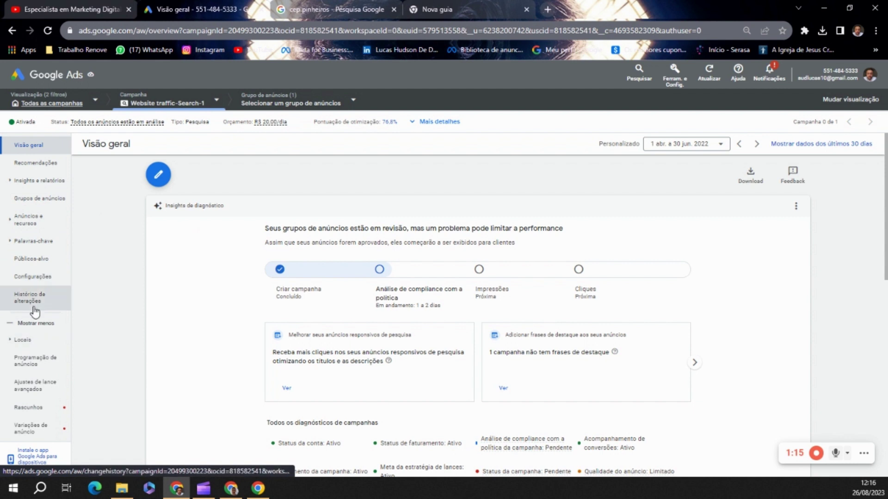
{"action": "left_click", "coordinate": [24, 340]}
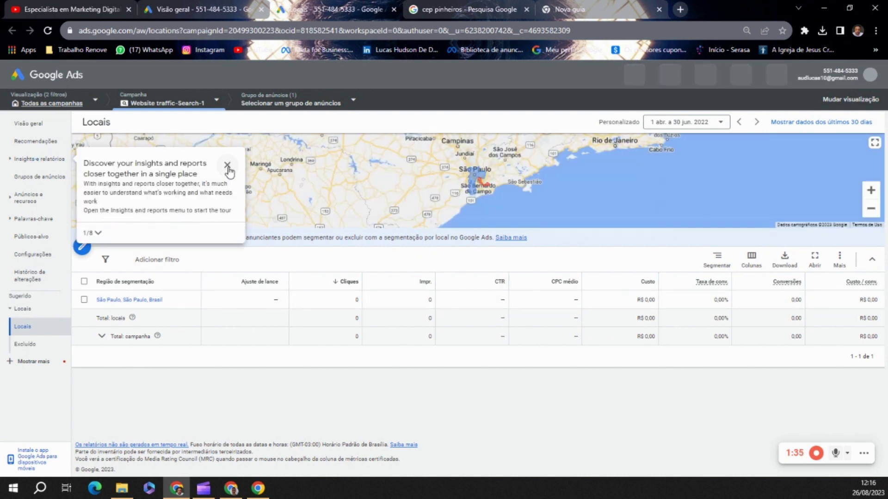
{"action": "left_click", "coordinate": [227, 165]}
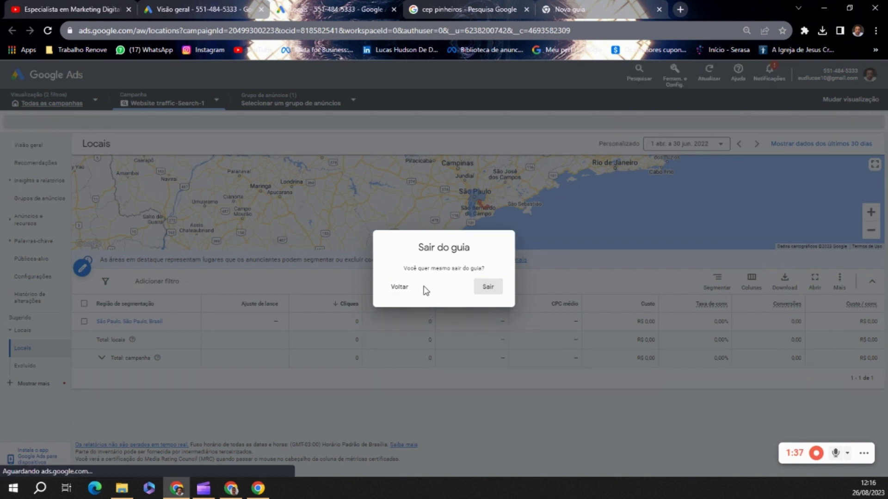
{"action": "left_click", "coordinate": [399, 288]}
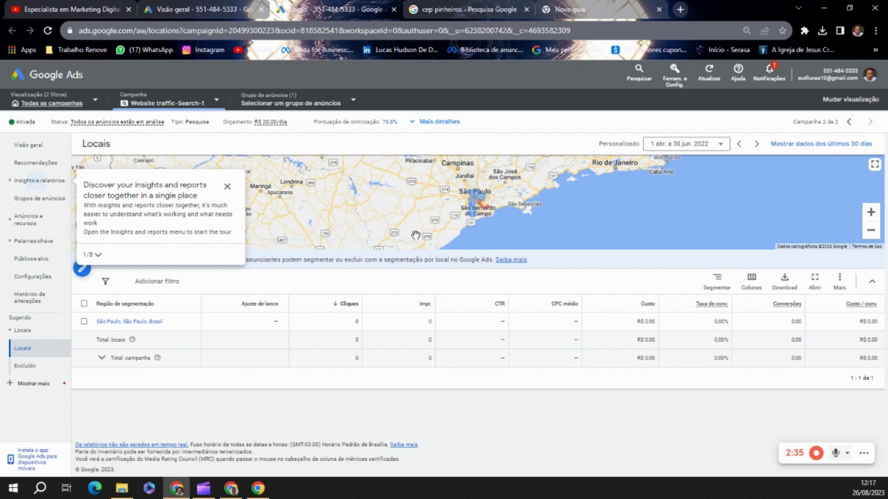
Examine the location map in enlarged view along the coast between São Paulo and Rio de Janeiro
{"action": "scroll", "coordinate": [430, 234], "scroll_direction": "down", "scroll_amount": 2}
{"action": "left_click_drag", "start_coordinate": [529, 187], "coordinate": [470, 226]}
{"action": "scroll", "coordinate": [546, 193], "scroll_direction": "up", "scroll_amount": 1}
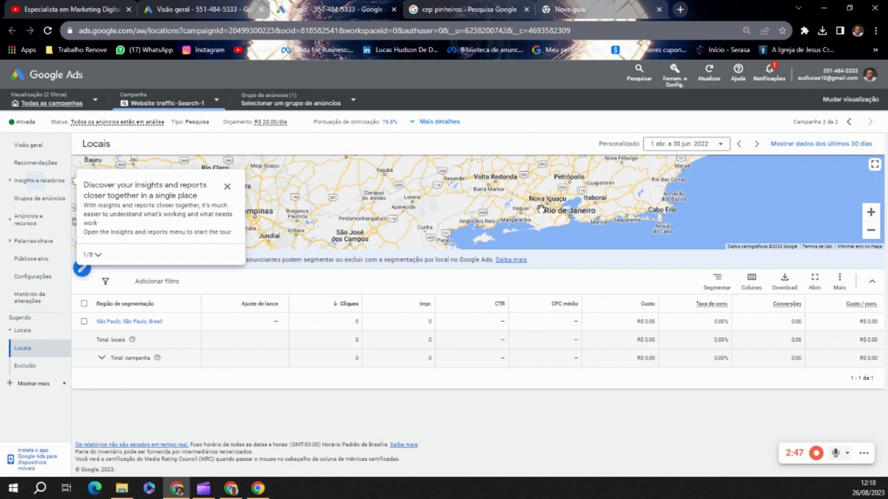
{"action": "scroll", "coordinate": [553, 215], "scroll_direction": "up", "scroll_amount": 1}
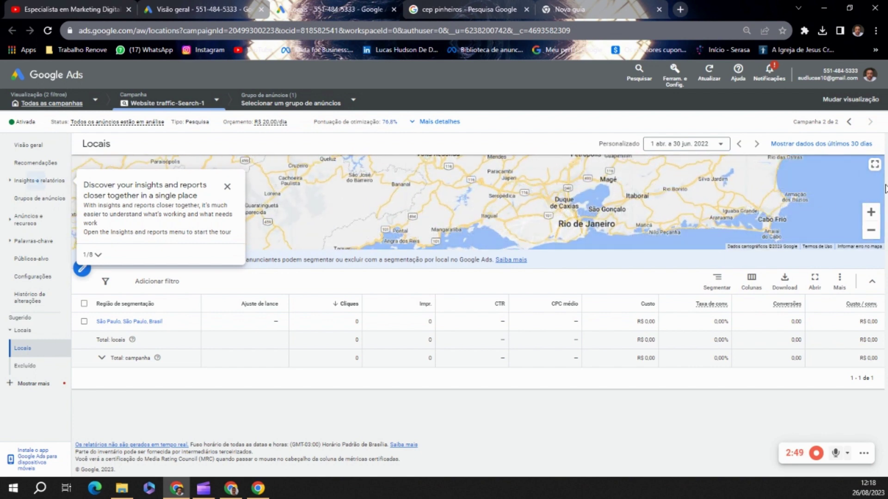
{"action": "scroll", "coordinate": [876, 173], "scroll_direction": "down", "scroll_amount": 2}
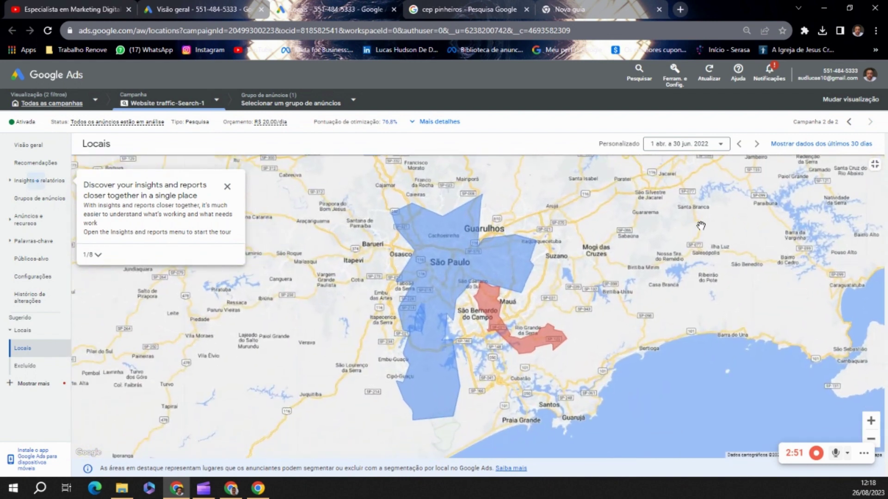
{"action": "left_click_drag", "start_coordinate": [670, 249], "coordinate": [163, 356]}
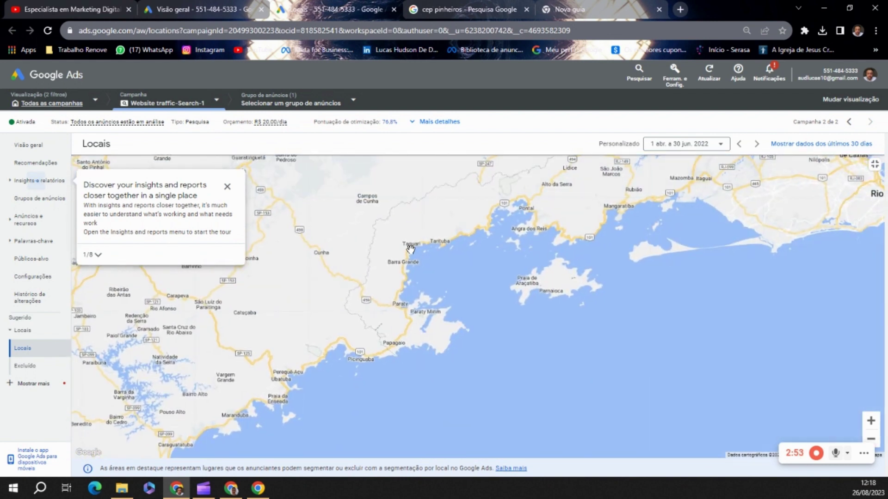
{"action": "scroll", "coordinate": [410, 250], "scroll_direction": "down", "scroll_amount": 1}
{"action": "left_click_drag", "start_coordinate": [582, 203], "coordinate": [477, 298]}
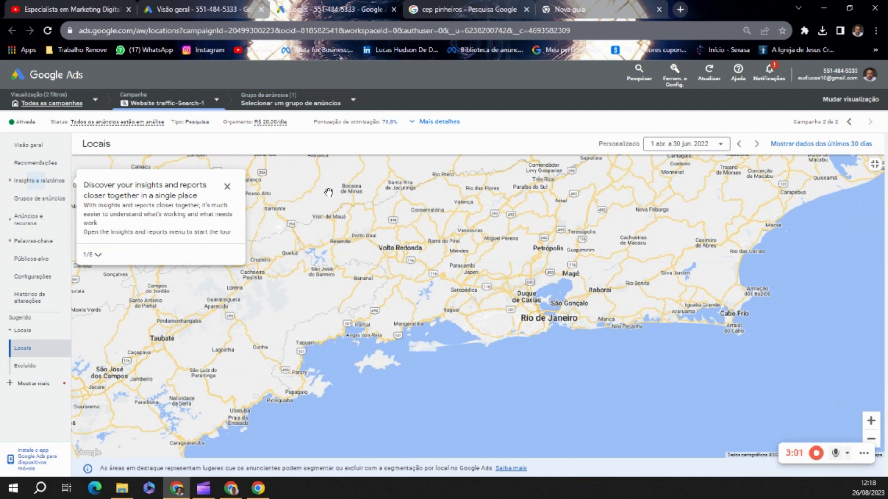
{"action": "scroll", "coordinate": [414, 267], "scroll_direction": "down", "scroll_amount": 2}
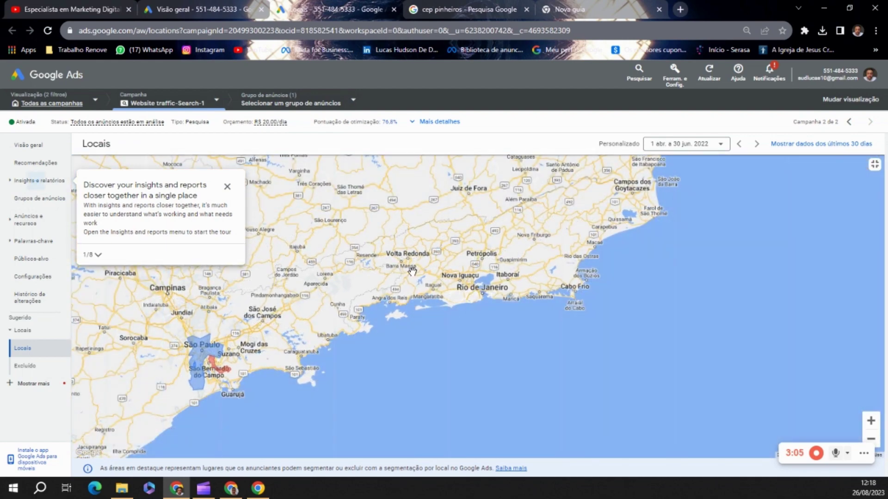
{"action": "scroll", "coordinate": [463, 282], "scroll_direction": "up", "scroll_amount": 1}
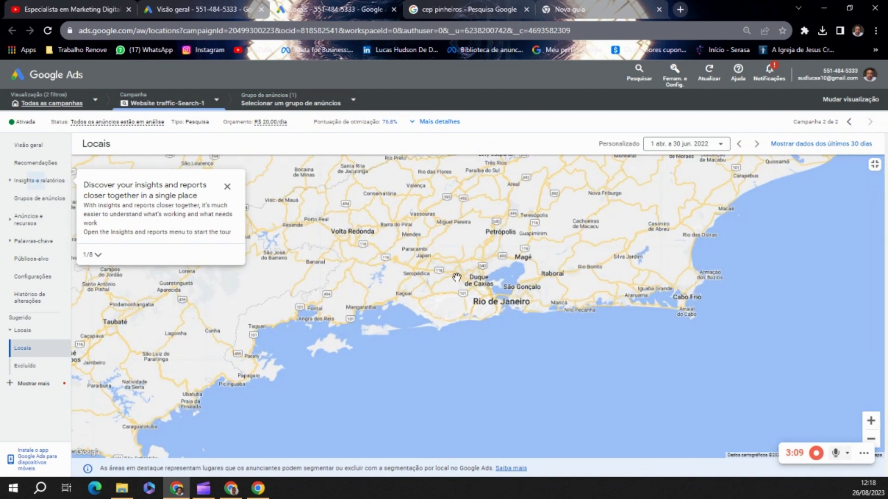
{"action": "scroll", "coordinate": [452, 274], "scroll_direction": "down", "scroll_amount": 1}
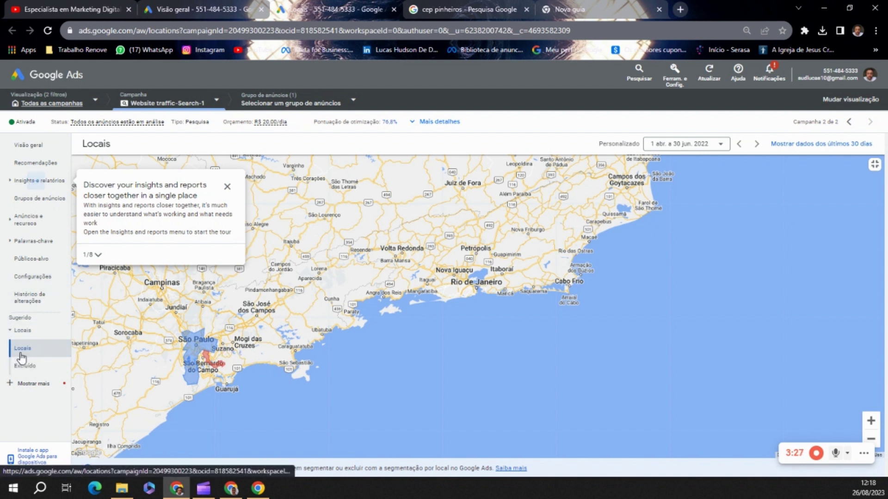
Examine the targeted São Paulo area and the neighbouring excluded area on the enlarged location map
{"action": "scroll", "coordinate": [159, 365], "scroll_direction": "down", "scroll_amount": 2}
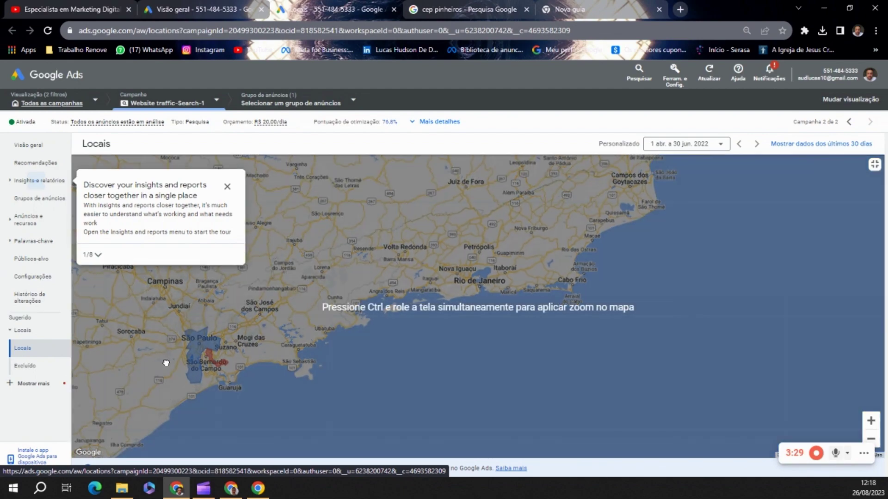
{"action": "left_click_drag", "start_coordinate": [166, 363], "coordinate": [340, 363]}
{"action": "scroll", "coordinate": [349, 337], "scroll_direction": "up", "scroll_amount": 4}
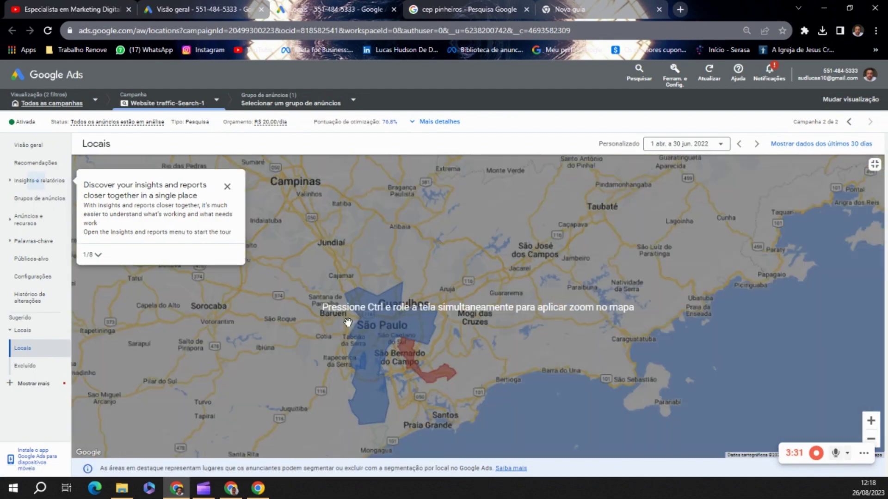
{"action": "scroll", "coordinate": [349, 327], "scroll_direction": "up", "scroll_amount": 2}
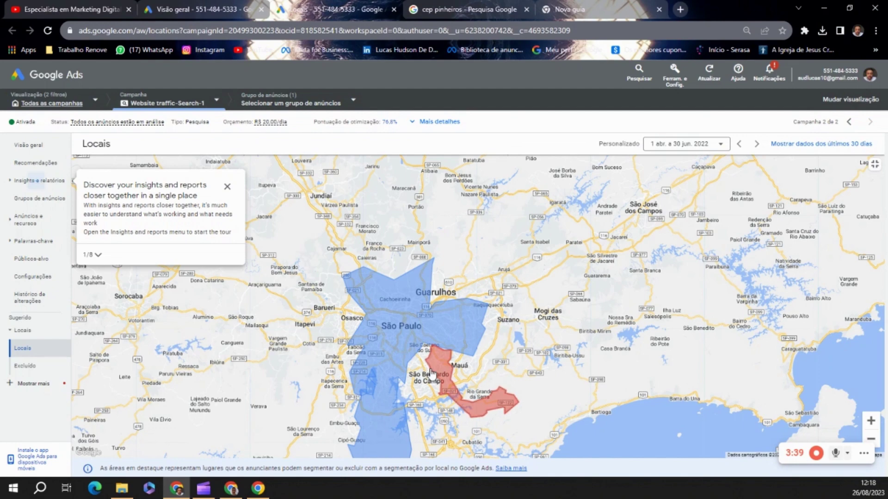
{"action": "scroll", "coordinate": [441, 372], "scroll_direction": "down", "scroll_amount": 2}
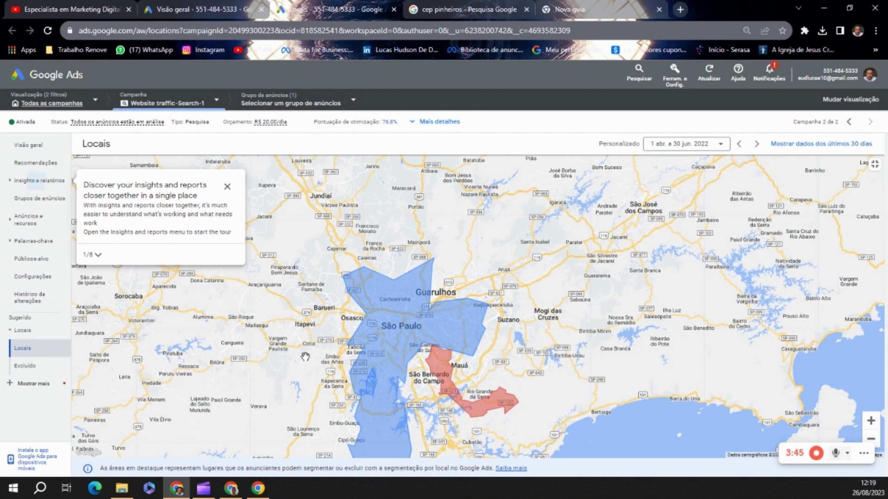
{"action": "scroll", "coordinate": [305, 357], "scroll_direction": "down", "scroll_amount": 1}
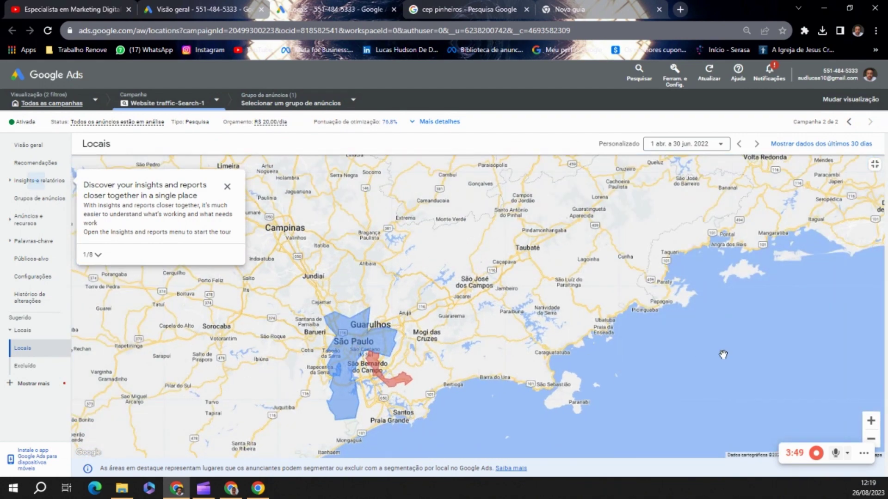
Collapse the enlarged map and open the campaign's targeted locations for editing, exiting the insights and reports guide
{"action": "left_click", "coordinate": [874, 167]}
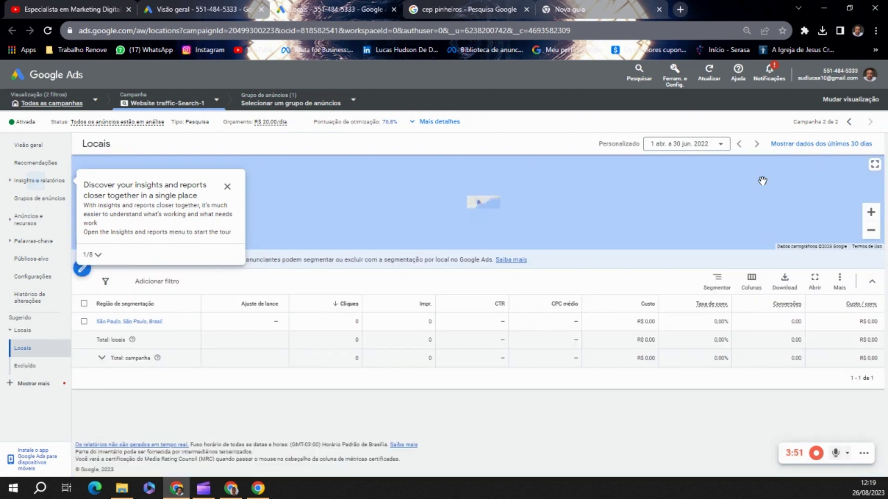
{"action": "left_click", "coordinate": [81, 269]}
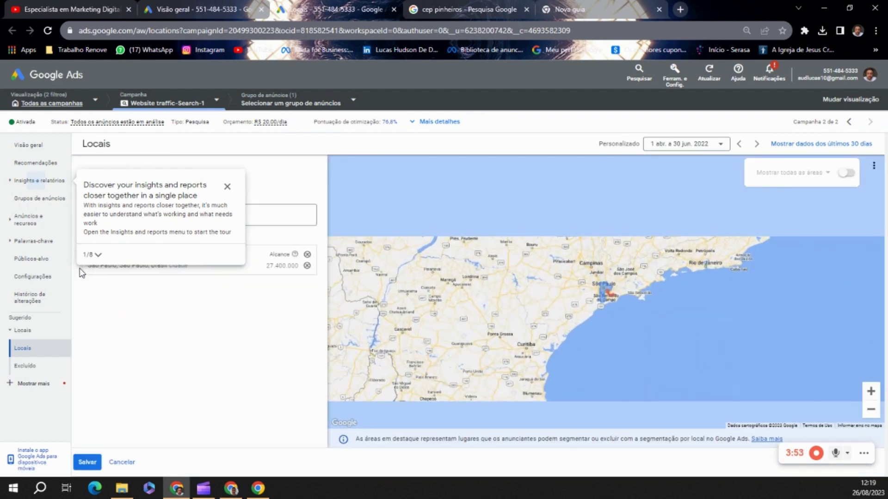
{"action": "left_click", "coordinate": [227, 185]}
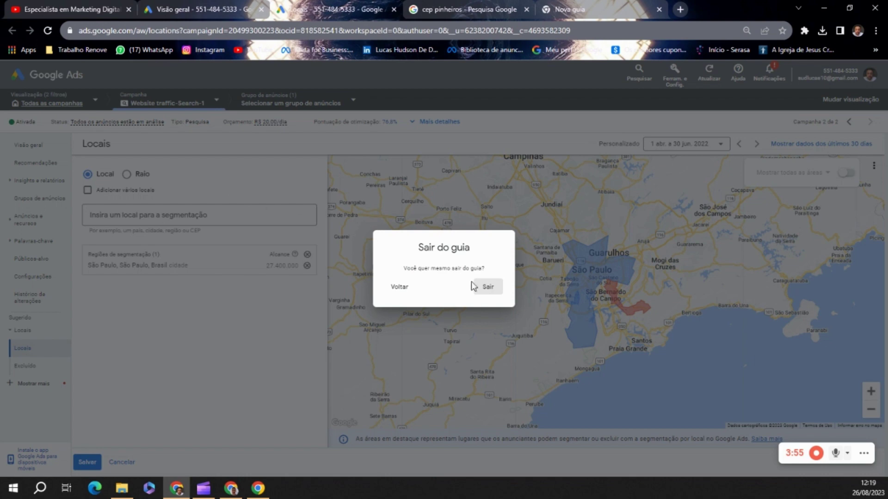
{"action": "left_click", "coordinate": [488, 288]}
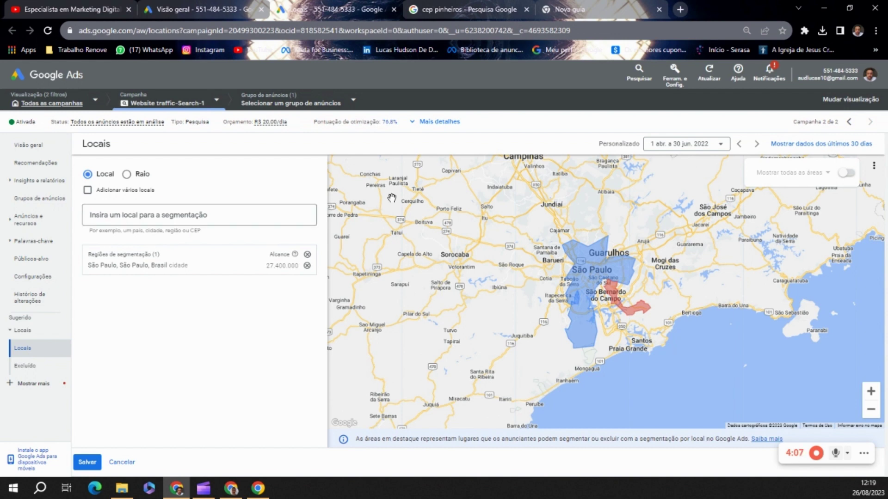
Check the Pinheiros postal codes in the Google results and search the targeting locations for 29985
{"action": "left_click", "coordinate": [453, 8]}
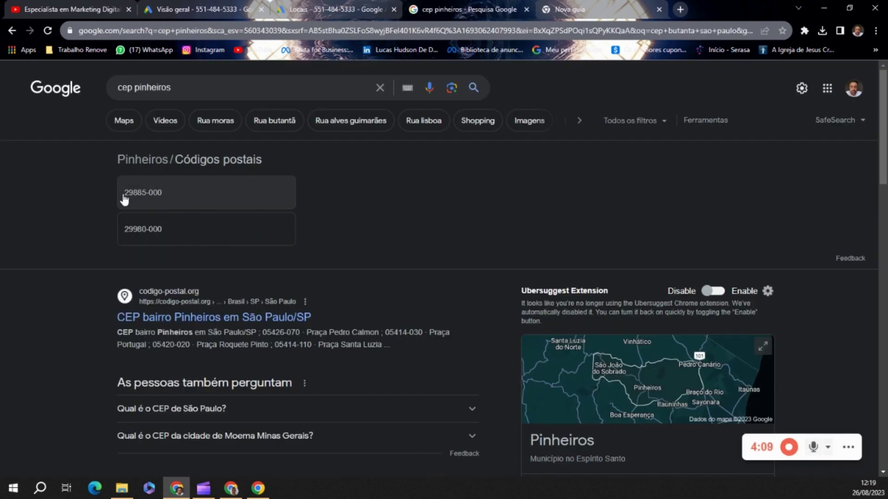
{"action": "left_click", "coordinate": [214, 10]}
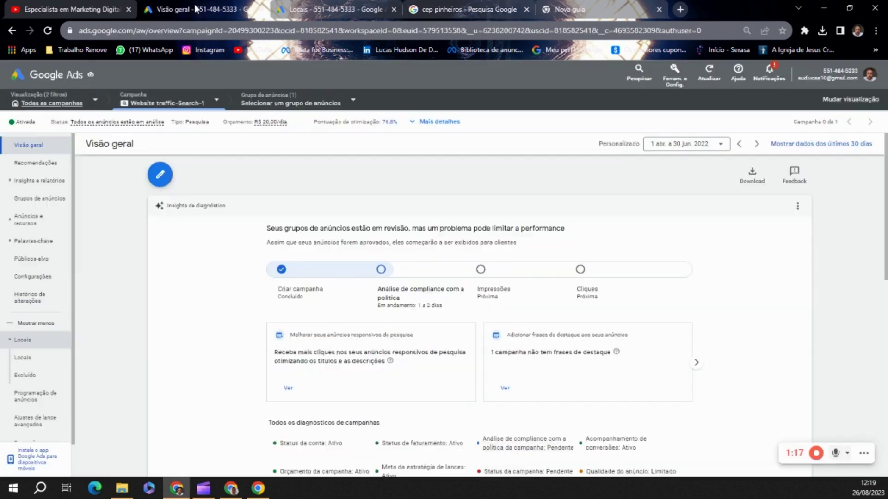
{"action": "left_click", "coordinate": [315, 7]}
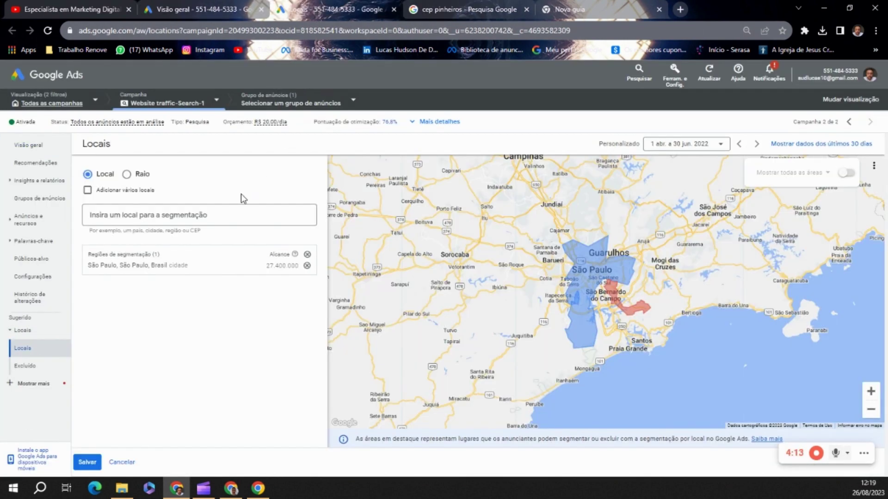
{"action": "type", "text": "29985"}
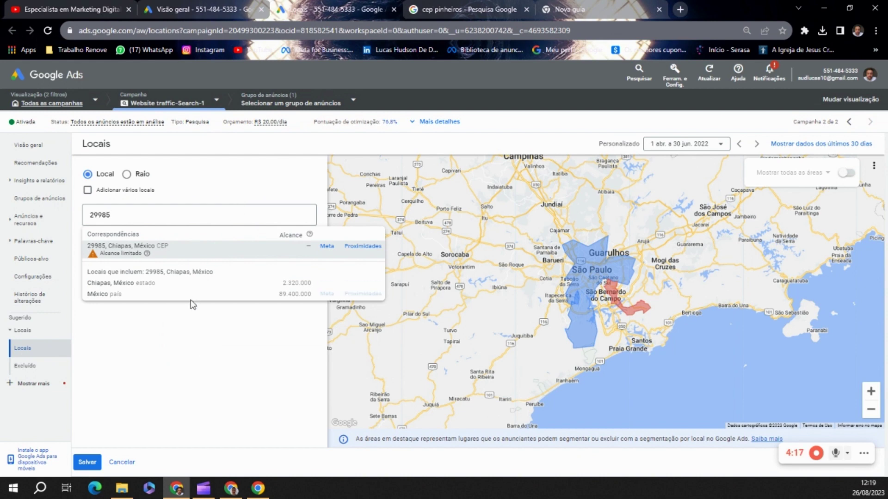
Recheck the Pinheiros postal codes in the Google results and search the targeting locations for 29980 instead
{"action": "left_click", "coordinate": [456, 6]}
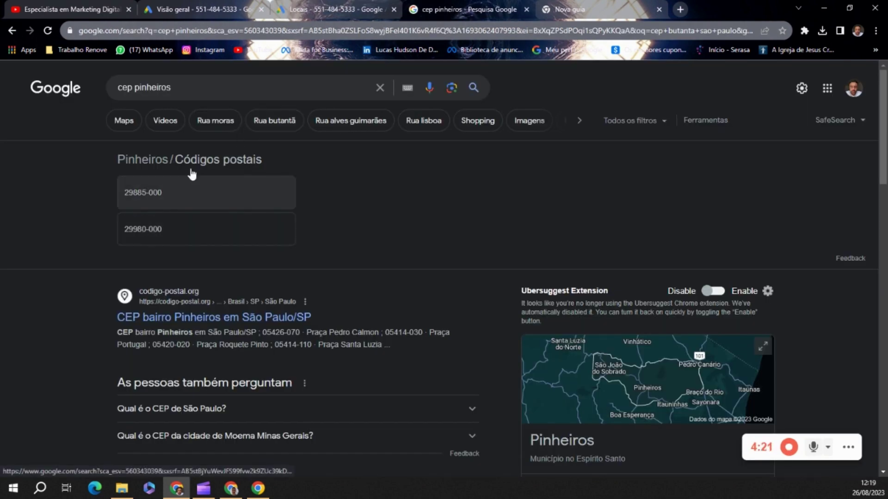
{"action": "left_click", "coordinate": [324, 9]}
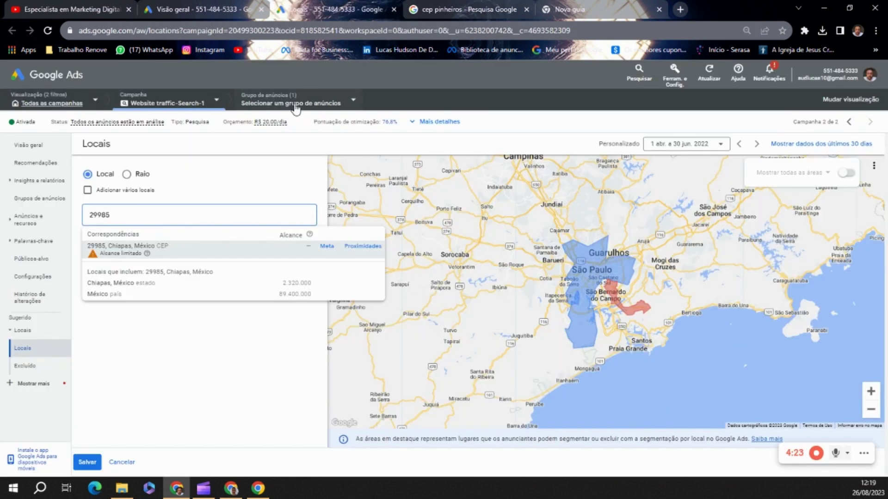
{"action": "key", "text": "BackSpace"}
{"action": "key", "text": "BackSpace"}
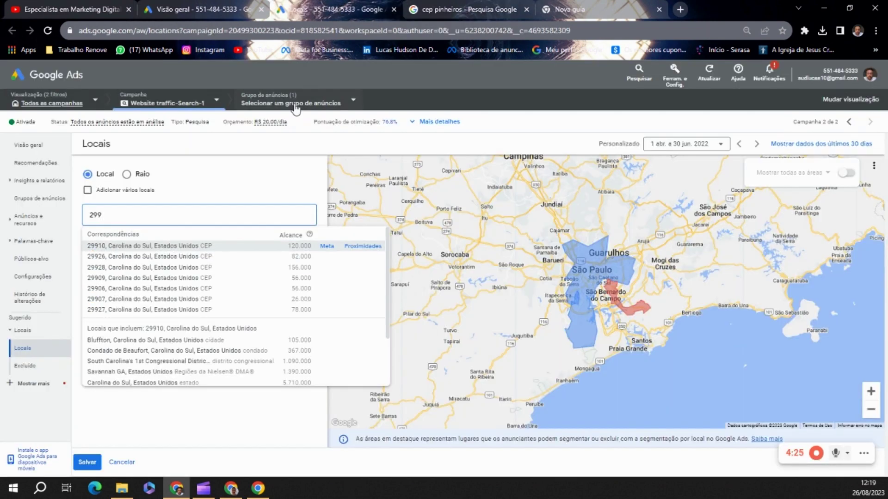
{"action": "type", "text": "80"}
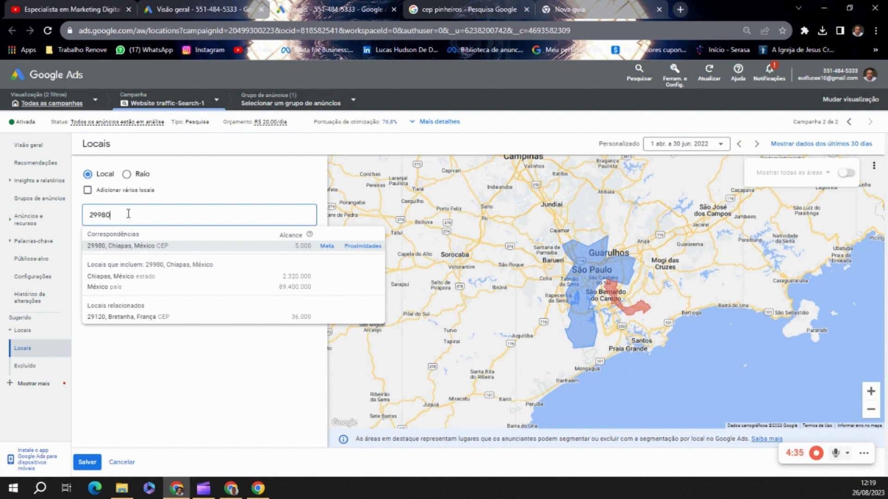
Search the targeting locations for postal code 06483 and clear the location search
{"action": "left_click_drag", "start_coordinate": [128, 214], "coordinate": [88, 217]}
{"action": "type", "text": "06483"}
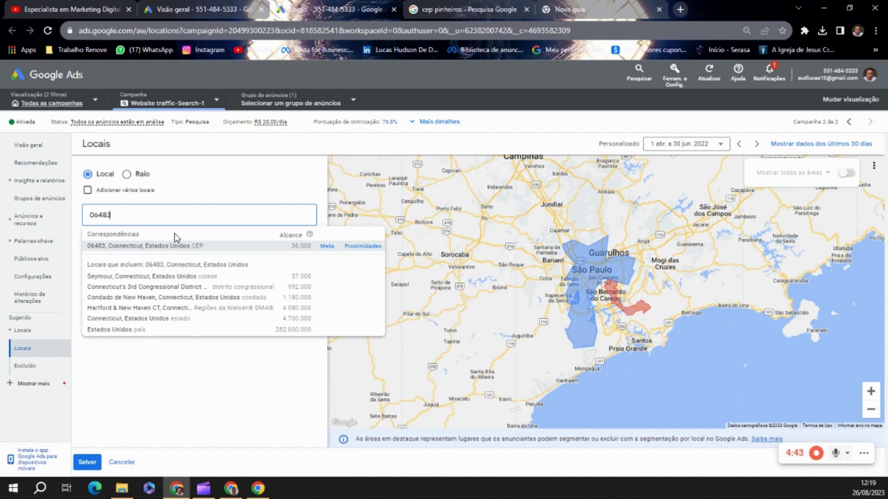
{"action": "key", "text": "BackSpace"}
{"action": "key", "text": "BackSpace"}
{"action": "key", "text": "BackSpace"}
{"action": "key", "text": "BackSpace"}
{"action": "key", "text": "BackSpace"}
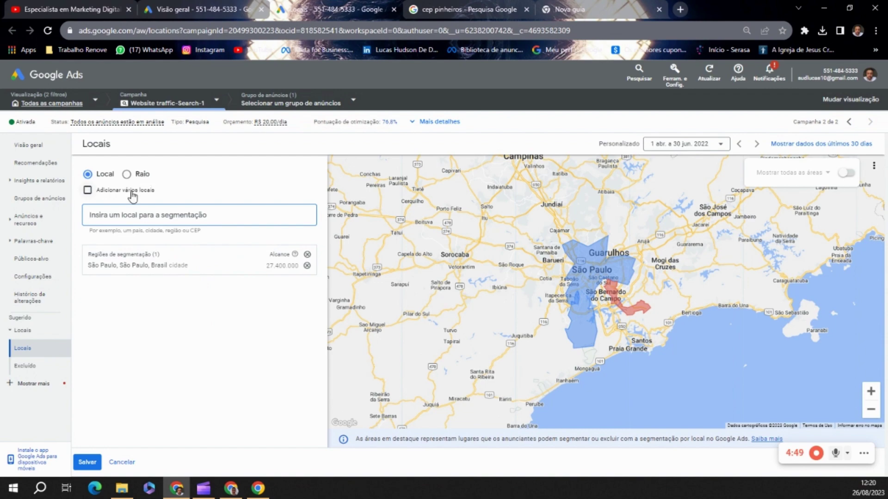
Examine the southern part of the São Paulo targeting area on the map, around Interlagos and Parelheiros
{"action": "scroll", "coordinate": [586, 291], "scroll_direction": "up", "scroll_amount": 2}
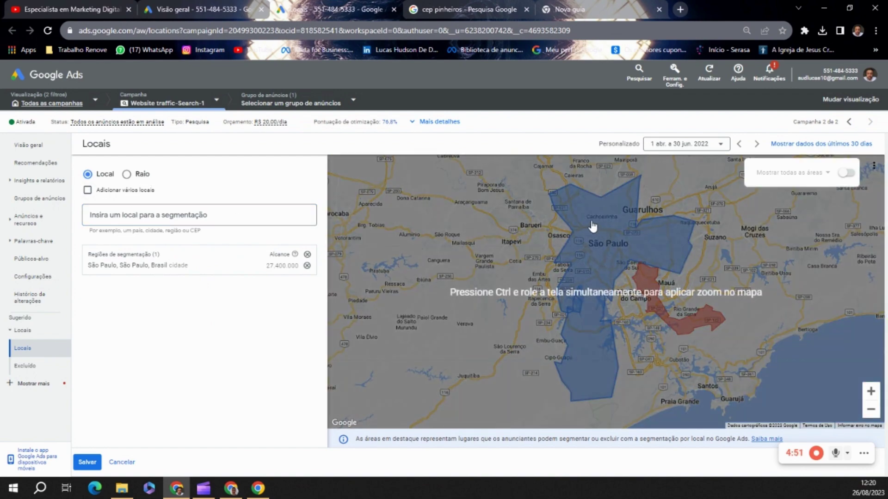
{"action": "scroll", "coordinate": [586, 242], "scroll_direction": "up", "scroll_amount": 1}
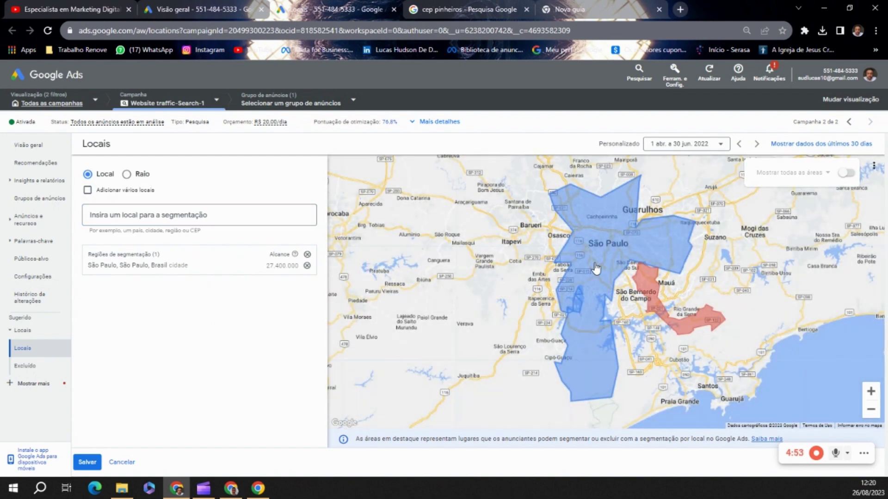
{"action": "scroll", "coordinate": [598, 270], "scroll_direction": "up", "scroll_amount": 1}
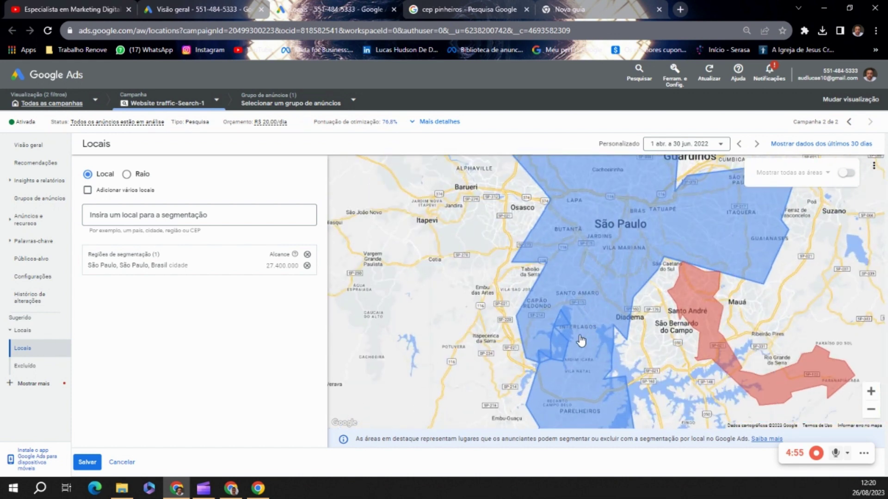
{"action": "left_click_drag", "start_coordinate": [562, 351], "coordinate": [497, 266]}
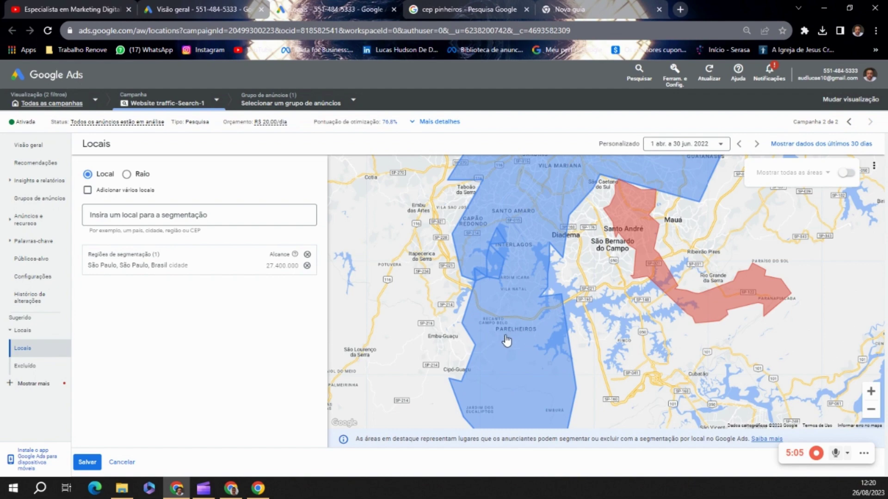
{"action": "scroll", "coordinate": [505, 338], "scroll_direction": "up", "scroll_amount": 3}
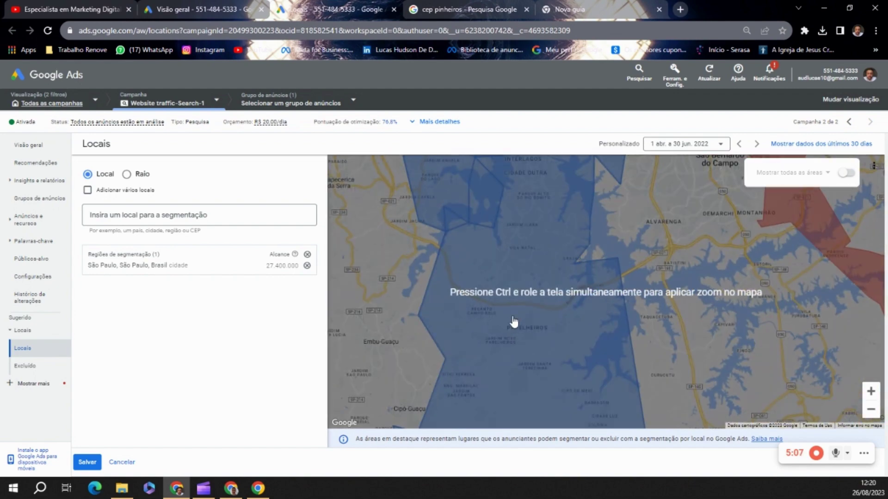
{"action": "scroll", "coordinate": [546, 328], "scroll_direction": "down", "scroll_amount": 2}
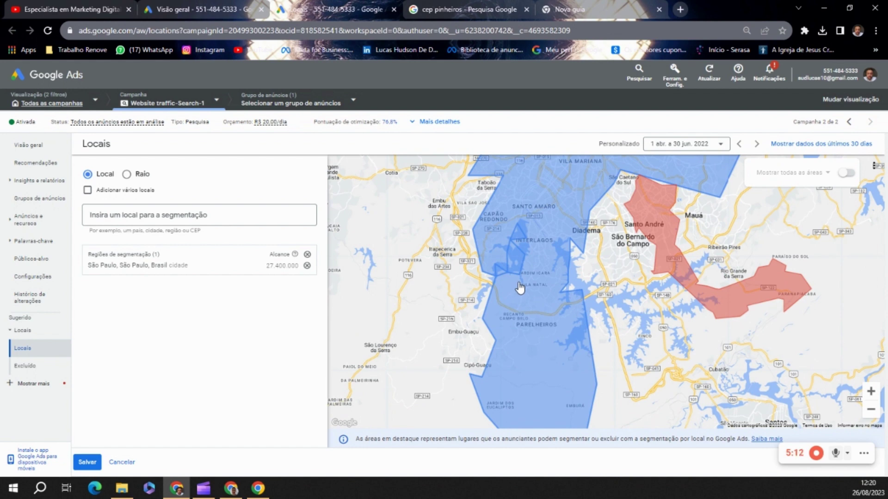
{"action": "scroll", "coordinate": [520, 287], "scroll_direction": "down", "scroll_amount": 1}
{"action": "scroll", "coordinate": [521, 288], "scroll_direction": "down", "scroll_amount": 2}
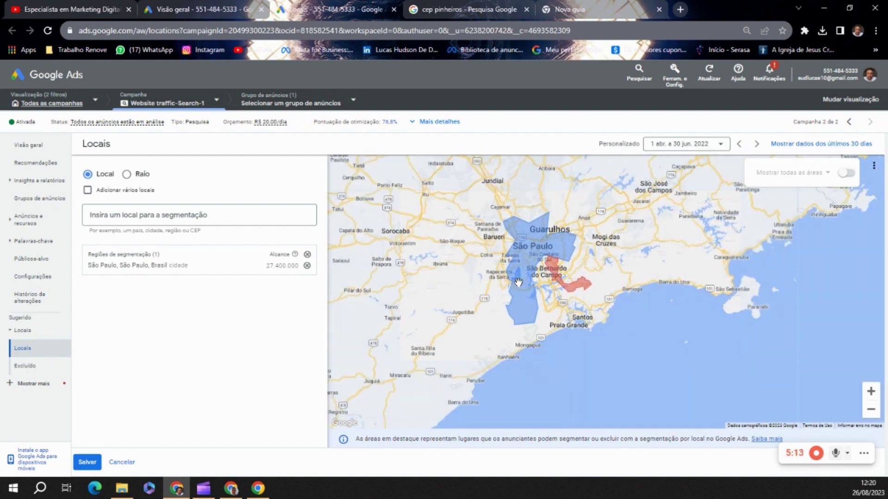
{"action": "scroll", "coordinate": [520, 288], "scroll_direction": "up", "scroll_amount": 1}
{"action": "scroll", "coordinate": [521, 290], "scroll_direction": "up", "scroll_amount": 3}
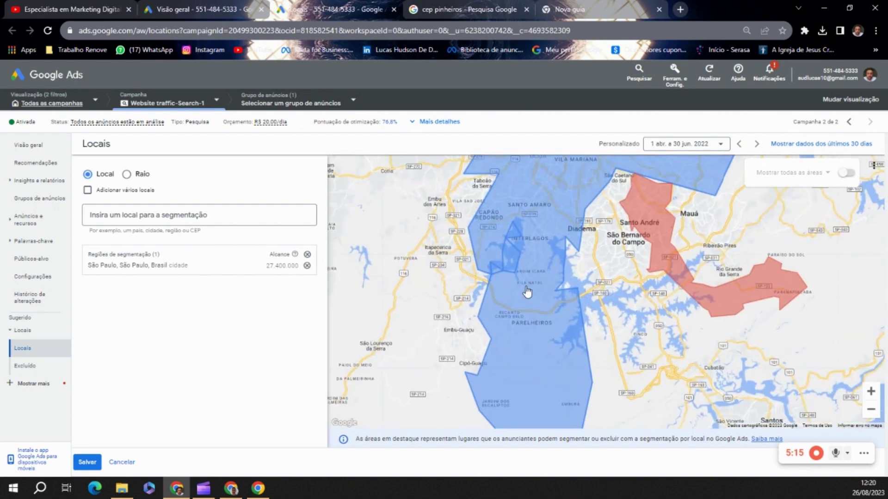
{"action": "scroll", "coordinate": [525, 306], "scroll_direction": "down", "scroll_amount": 1}
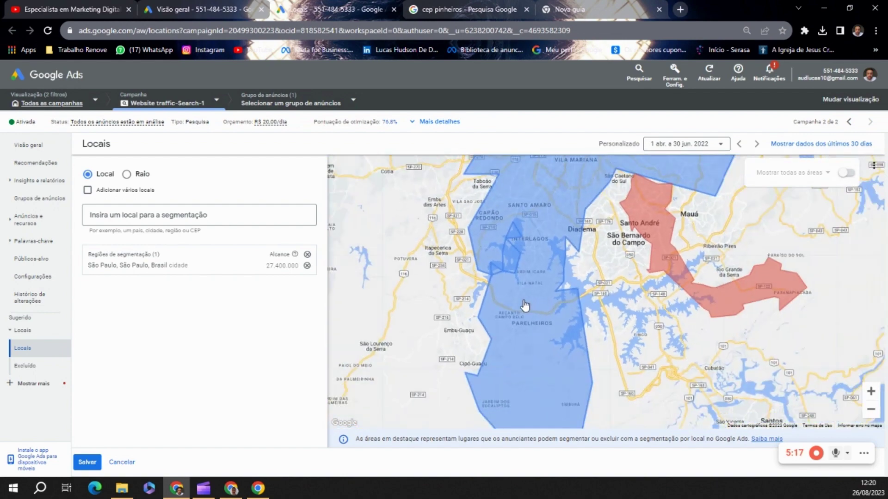
{"action": "scroll", "coordinate": [539, 240], "scroll_direction": "up", "scroll_amount": 1}
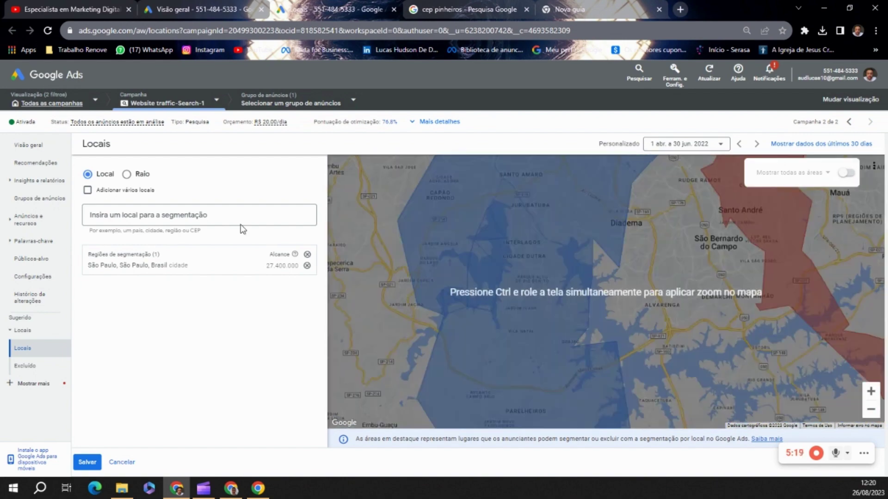
Search the targeting locations for interlagos
{"action": "left_click", "coordinate": [146, 214]}
{"action": "type", "text": "intter"}
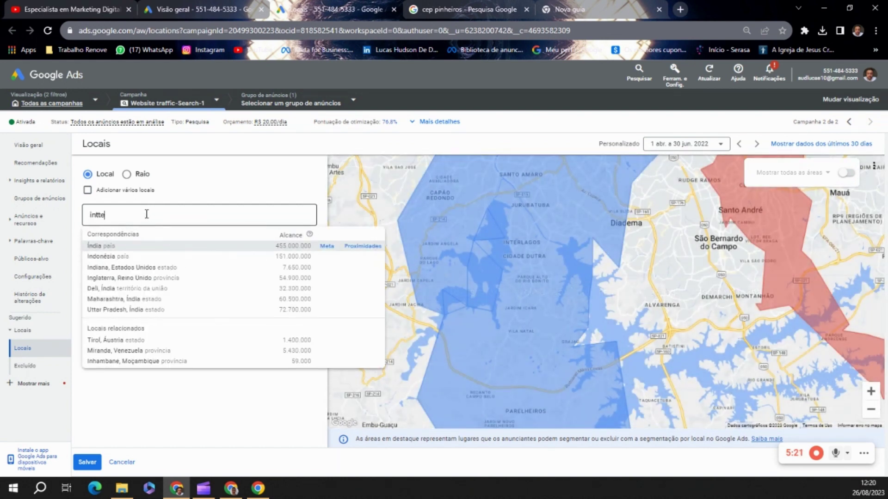
{"action": "key", "text": "BackSpace"}
{"action": "key", "text": "BackSpace"}
{"action": "key", "text": "BackSpace"}
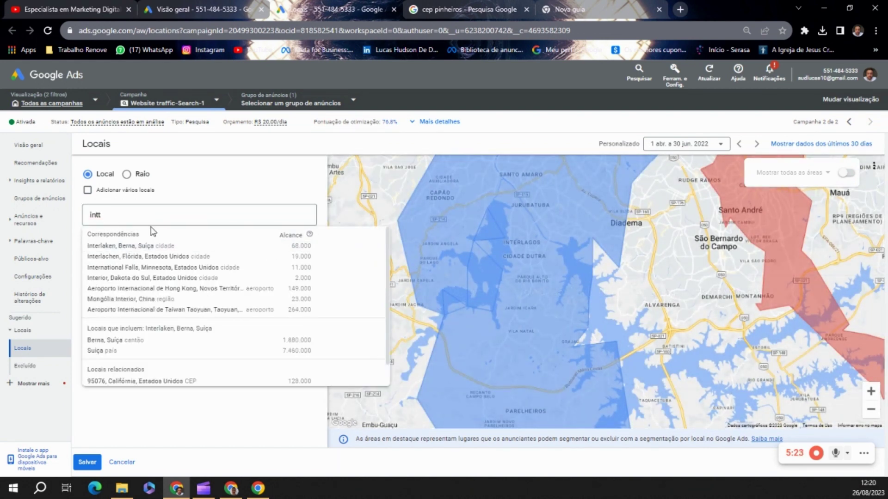
{"action": "type", "text": "erlagos"}
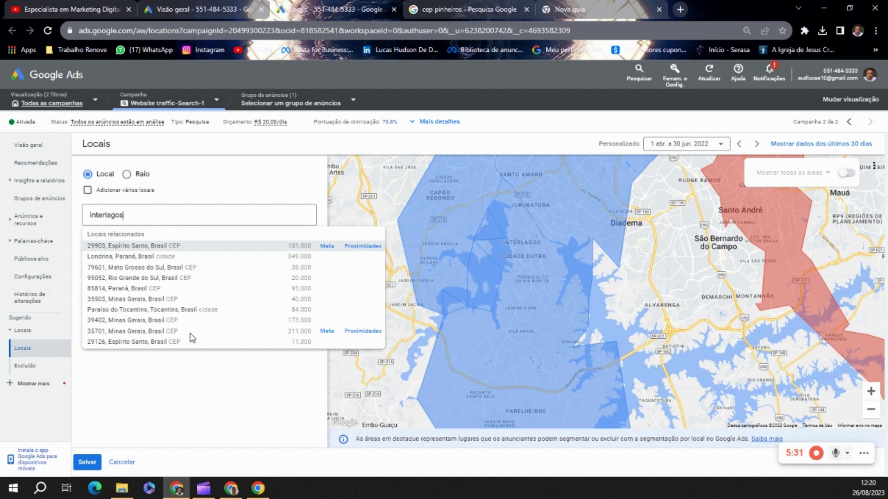
Switch the location targeting to radius mode and set the radius to 5 km
{"action": "left_click", "coordinate": [126, 175]}
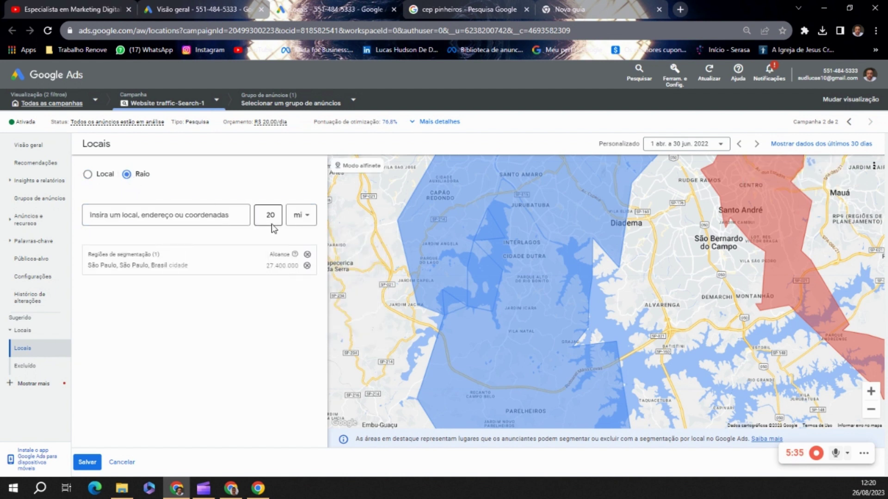
{"action": "left_click", "coordinate": [293, 222]}
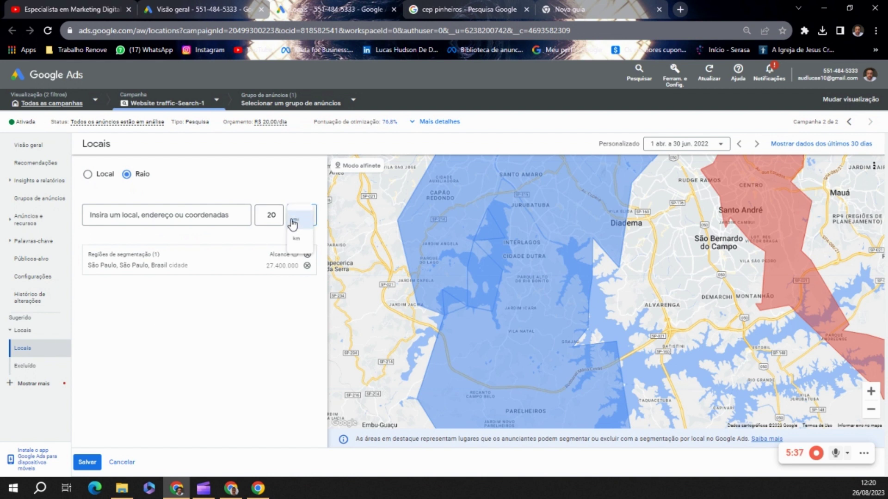
{"action": "left_click", "coordinate": [296, 245]}
{"action": "double_click", "coordinate": [269, 215]}
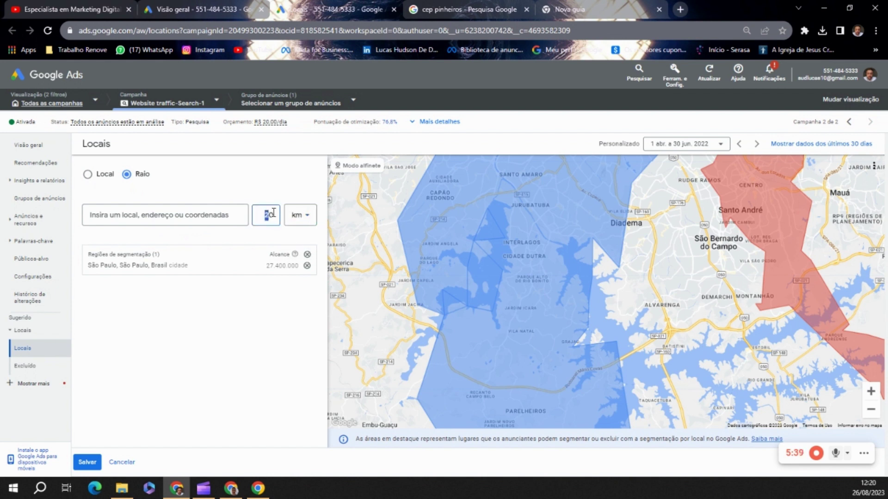
Find Interlagos, São Paulo - SP as the radius centre and add it as a targeted area
{"action": "left_click", "coordinate": [177, 214]}
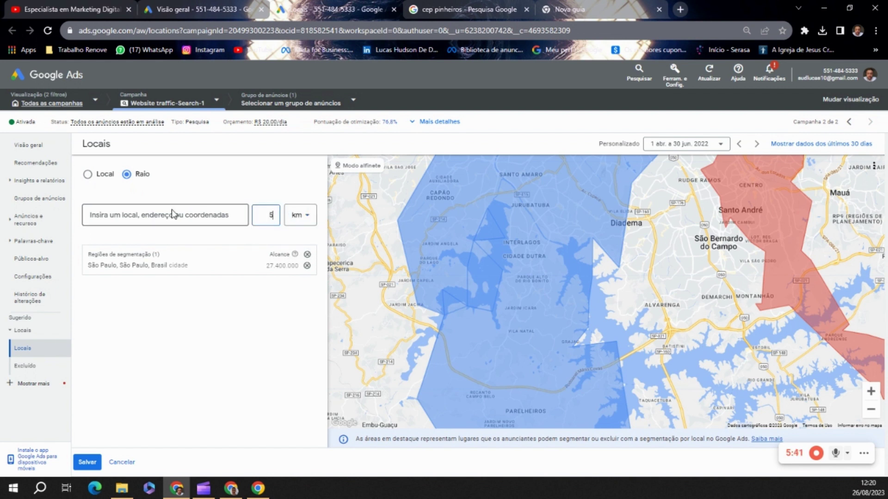
{"action": "left_click", "coordinate": [184, 219]}
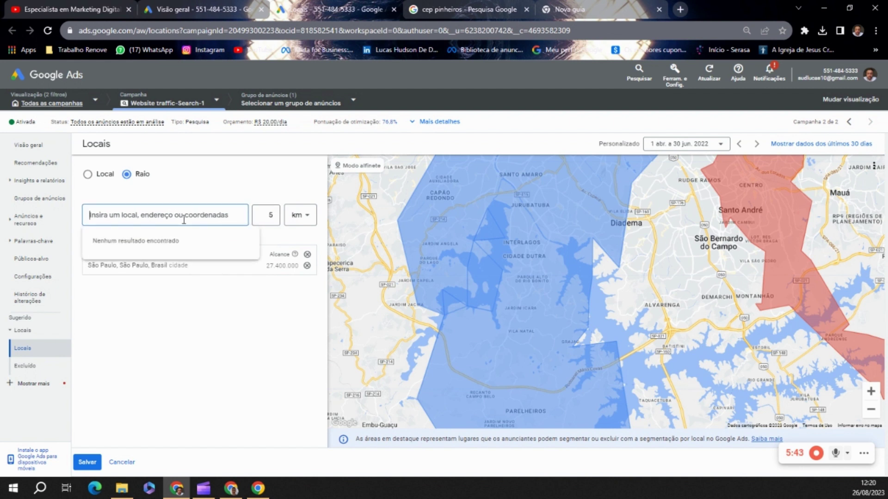
{"action": "type", "text": "inter"}
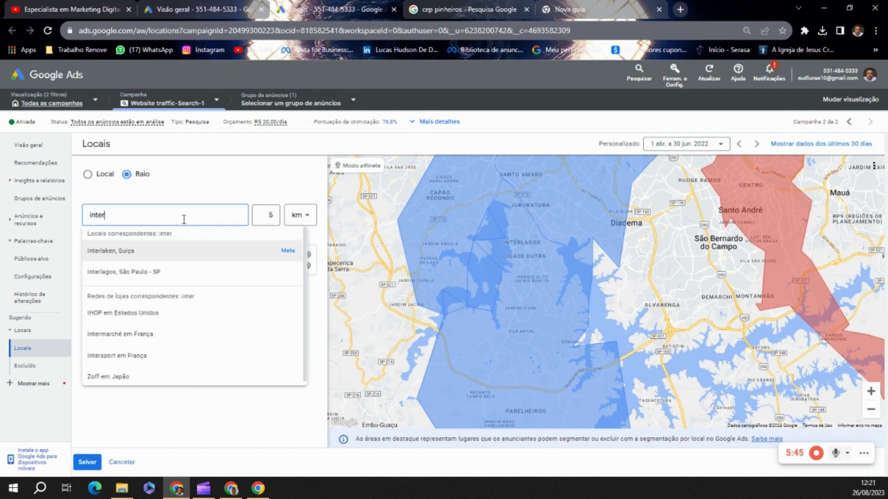
{"action": "type", "text": "lag"}
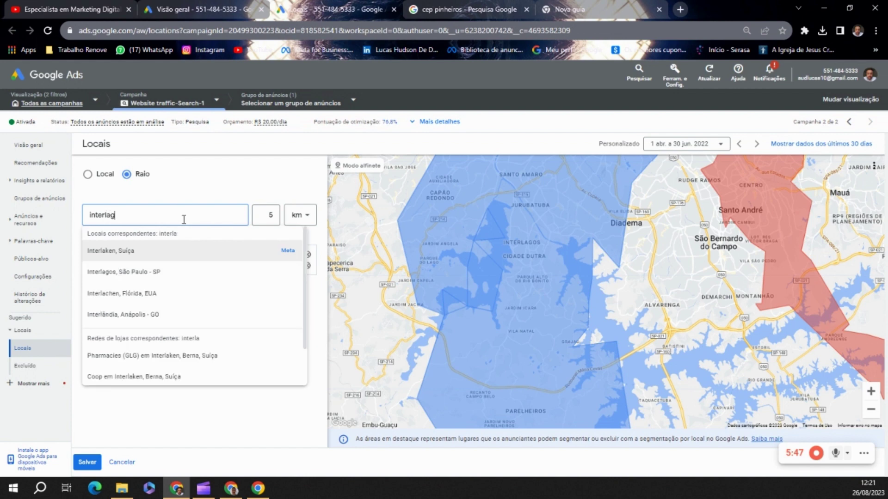
{"action": "left_click", "coordinate": [285, 251]}
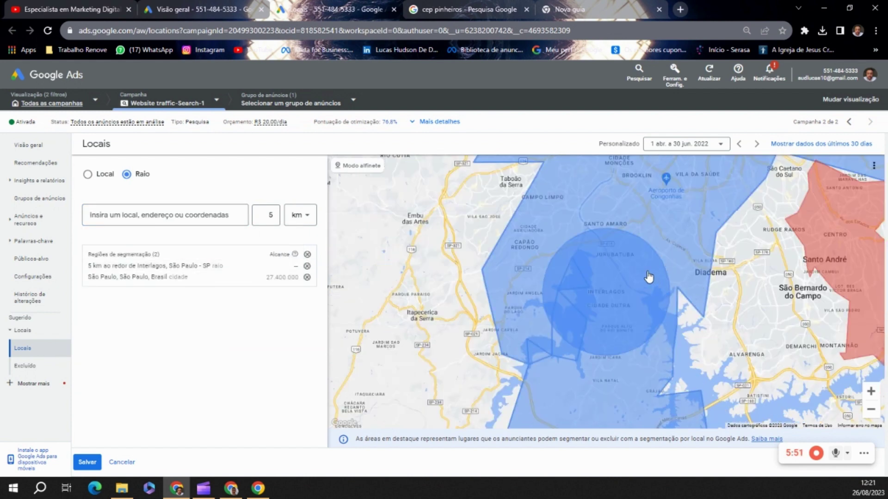
Examine the Interlagos radius on the map against the surrounding São Paulo targeting area and the excluded Santo André area
{"action": "scroll", "coordinate": [548, 251], "scroll_direction": "down", "scroll_amount": 2}
{"action": "scroll", "coordinate": [557, 257], "scroll_direction": "down", "scroll_amount": 1}
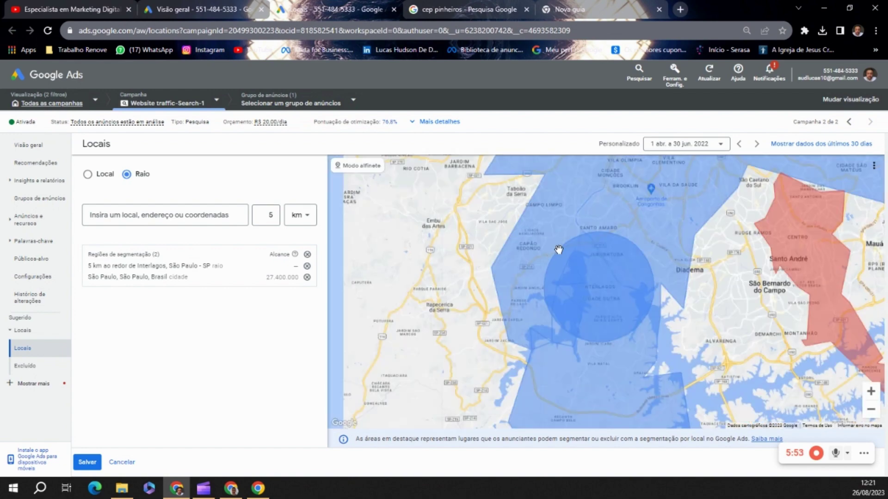
{"action": "scroll", "coordinate": [619, 262], "scroll_direction": "down", "scroll_amount": 3}
{"action": "scroll", "coordinate": [621, 263], "scroll_direction": "up", "scroll_amount": 2}
{"action": "scroll", "coordinate": [620, 261], "scroll_direction": "up", "scroll_amount": 3}
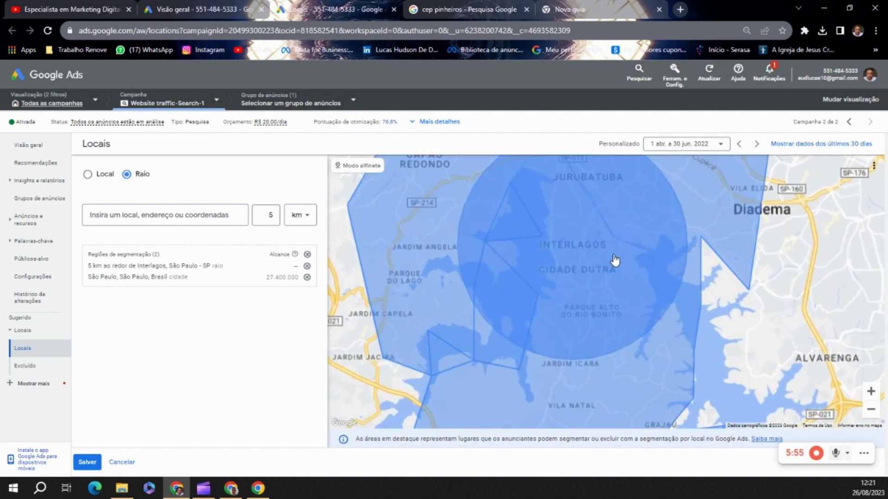
{"action": "scroll", "coordinate": [596, 293], "scroll_direction": "up", "scroll_amount": 1}
{"action": "scroll", "coordinate": [595, 293], "scroll_direction": "down", "scroll_amount": 1}
{"action": "left_click", "coordinate": [595, 293]}
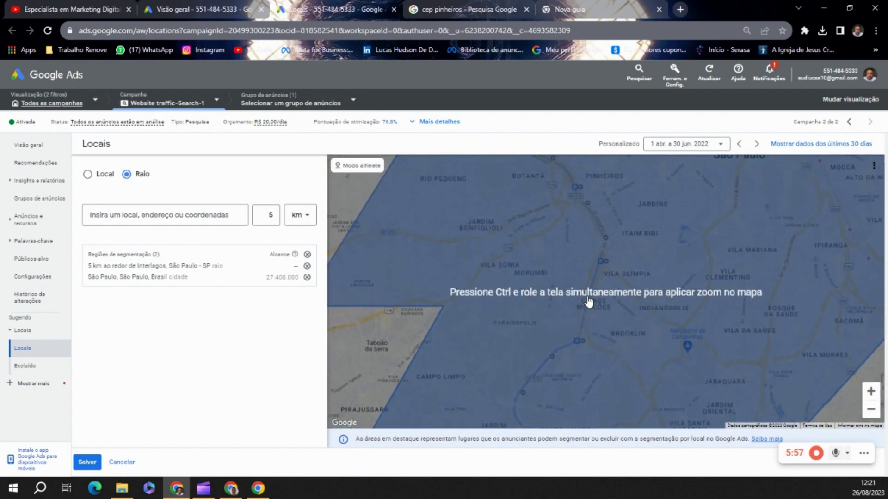
{"action": "scroll", "coordinate": [590, 294], "scroll_direction": "down", "scroll_amount": 1}
{"action": "scroll", "coordinate": [667, 338], "scroll_direction": "down", "scroll_amount": 1}
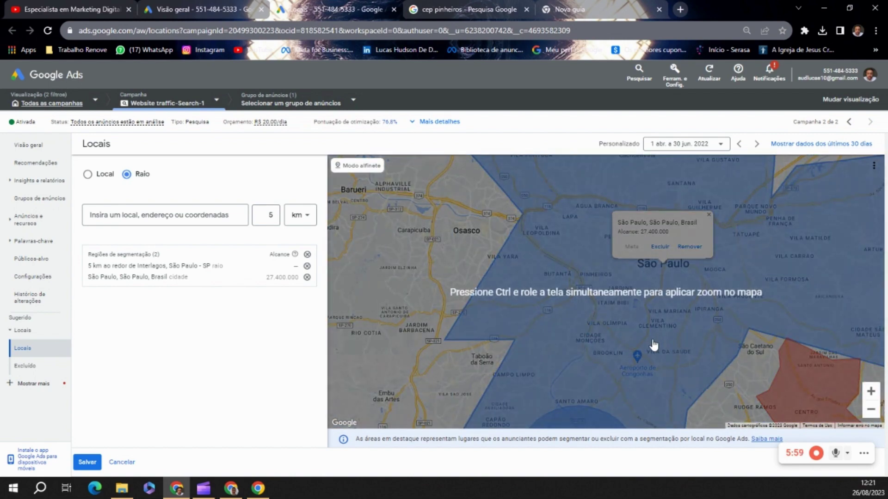
{"action": "scroll", "coordinate": [654, 345], "scroll_direction": "down", "scroll_amount": 1}
{"action": "left_click_drag", "start_coordinate": [650, 346], "coordinate": [558, 206]}
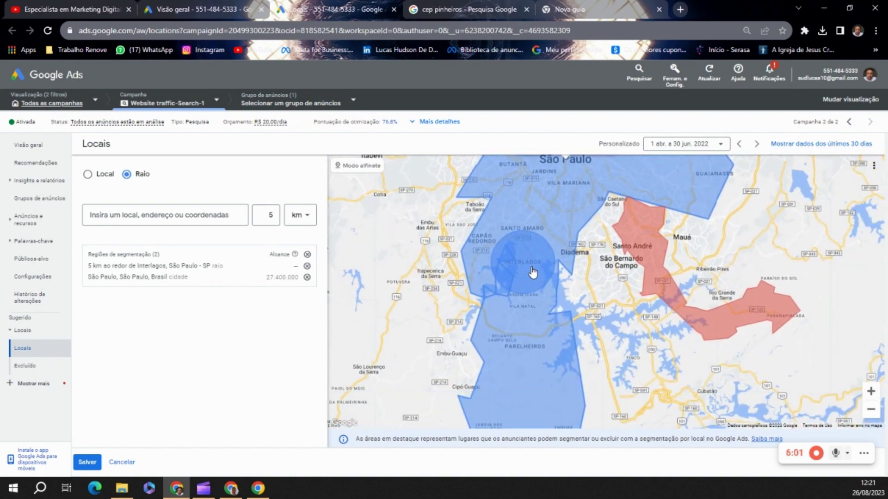
{"action": "scroll", "coordinate": [522, 269], "scroll_direction": "up", "scroll_amount": 1}
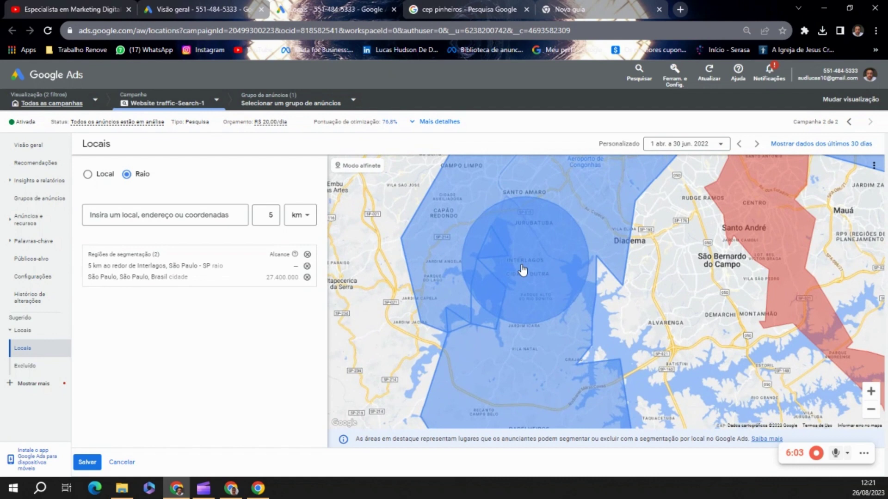
{"action": "scroll", "coordinate": [522, 269], "scroll_direction": "down", "scroll_amount": 1}
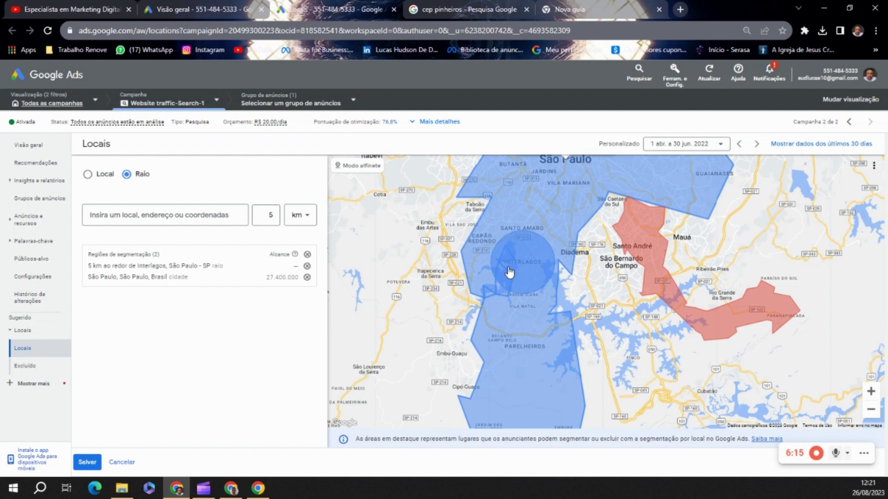
{"action": "scroll", "coordinate": [509, 272], "scroll_direction": "up", "scroll_amount": 1}
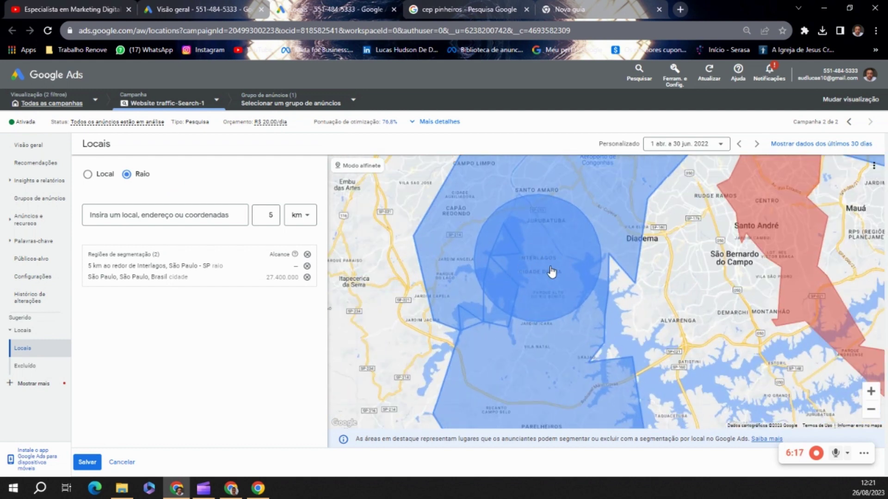
{"action": "scroll", "coordinate": [544, 276], "scroll_direction": "up", "scroll_amount": 1}
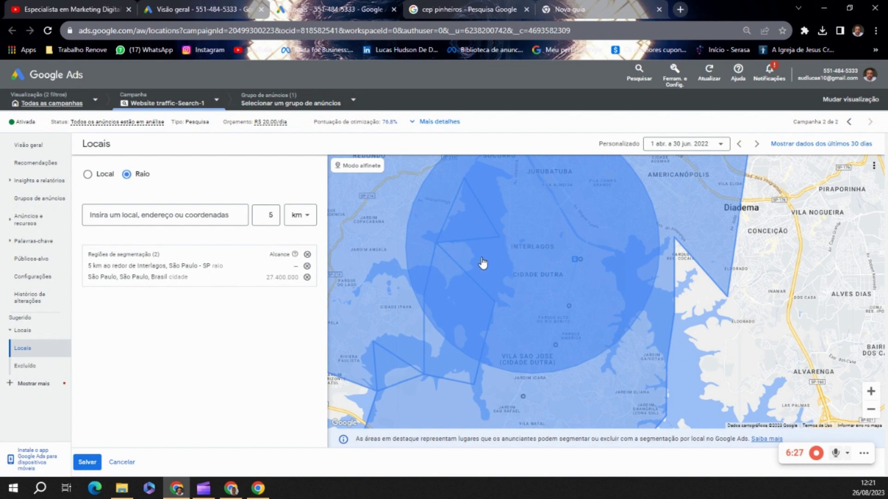
{"action": "scroll", "coordinate": [502, 254], "scroll_direction": "down", "scroll_amount": 1}
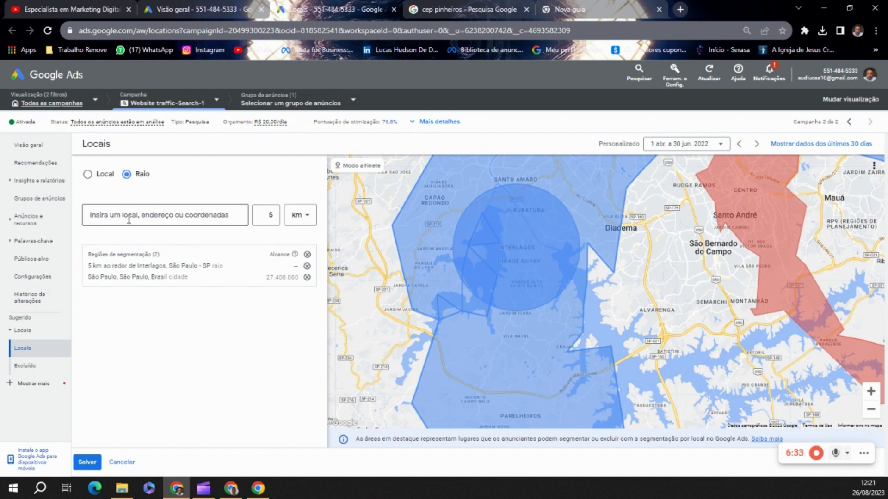
Save the targeted locations and open the campaign's excluded locations for editing
{"action": "left_click", "coordinate": [86, 466]}
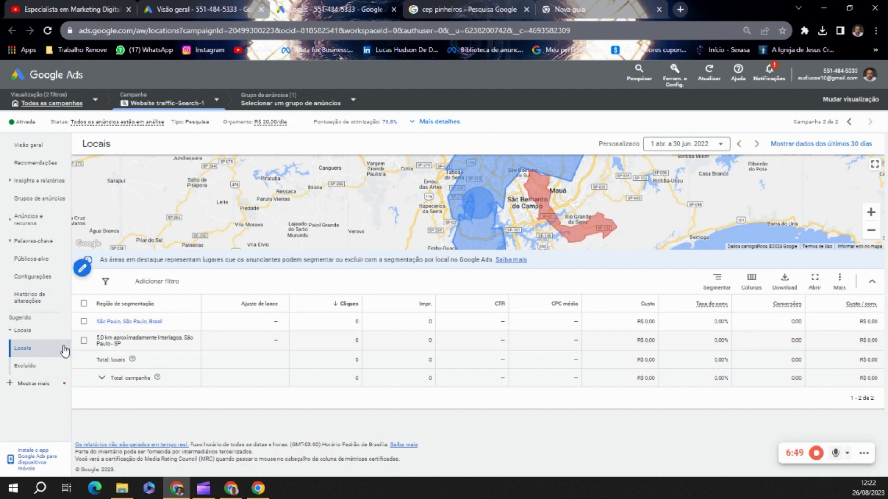
{"action": "left_click", "coordinate": [26, 369]}
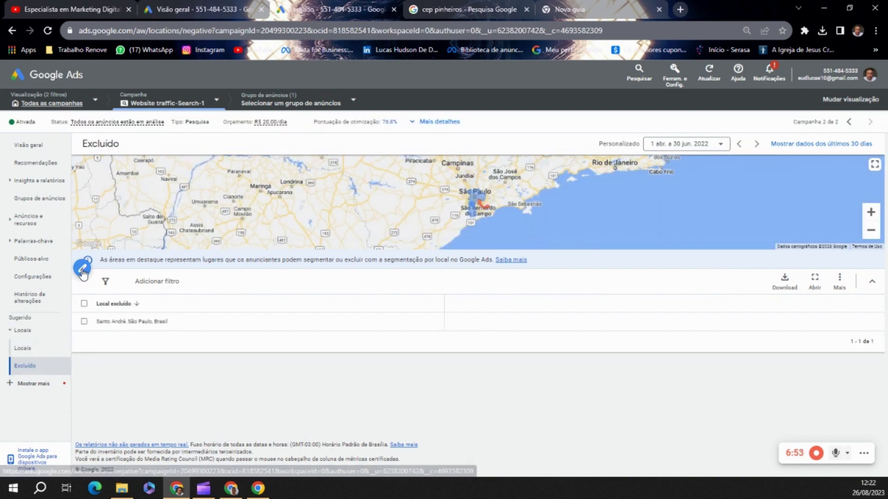
{"action": "left_click", "coordinate": [80, 271]}
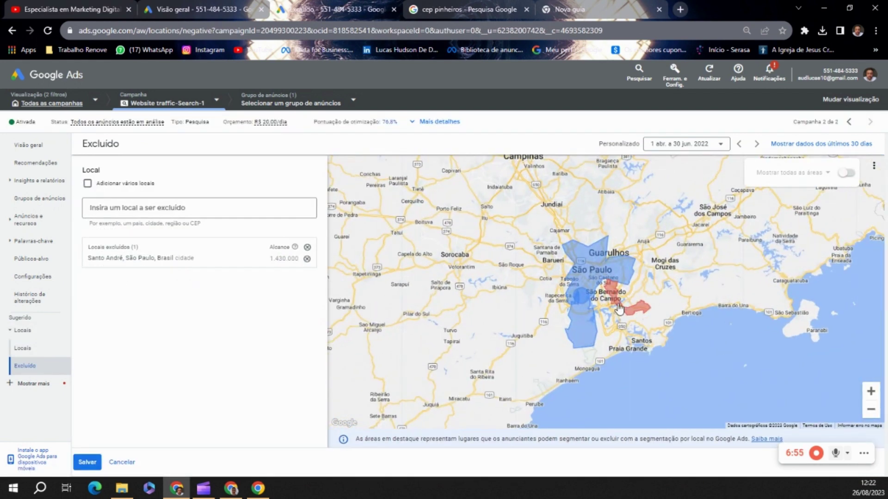
{"action": "scroll", "coordinate": [618, 307], "scroll_direction": "up", "scroll_amount": 2}
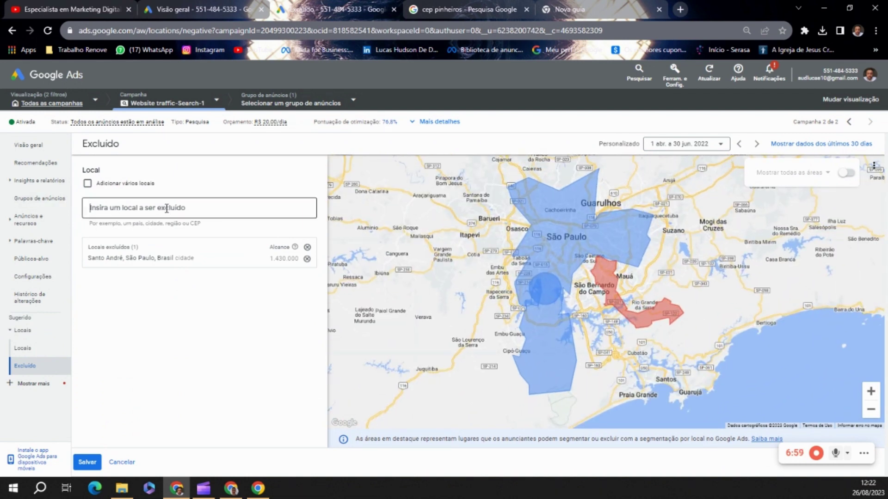
Search the locations to exclude for "interlagos" and examine the Interlagos radius and neighbouring areas on the map
{"action": "type", "text": "inte"}
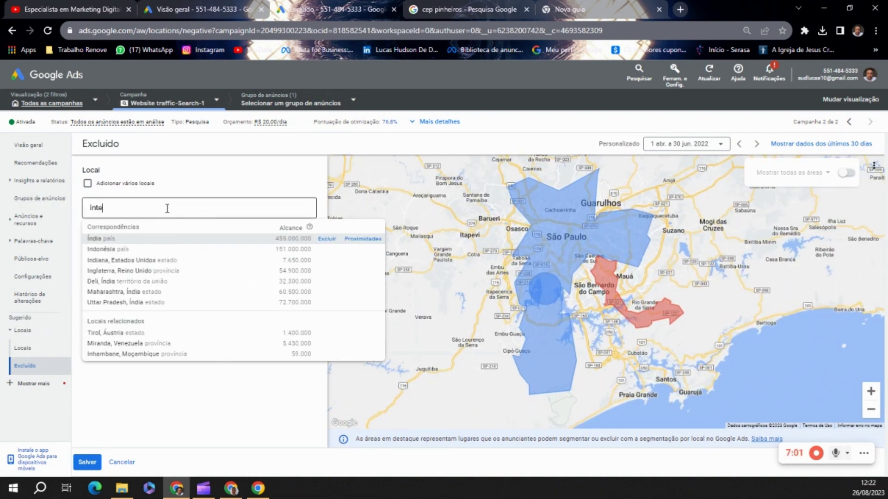
{"action": "type", "text": "rlagos"}
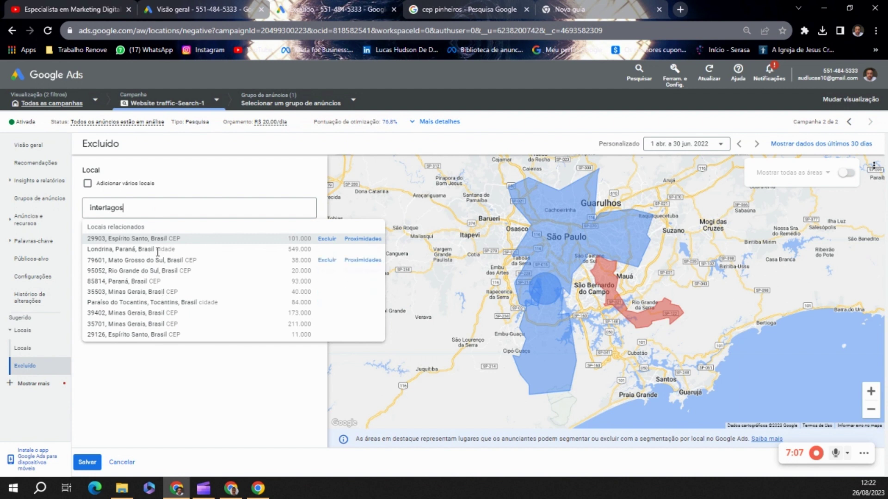
{"action": "double_click", "coordinate": [175, 208]}
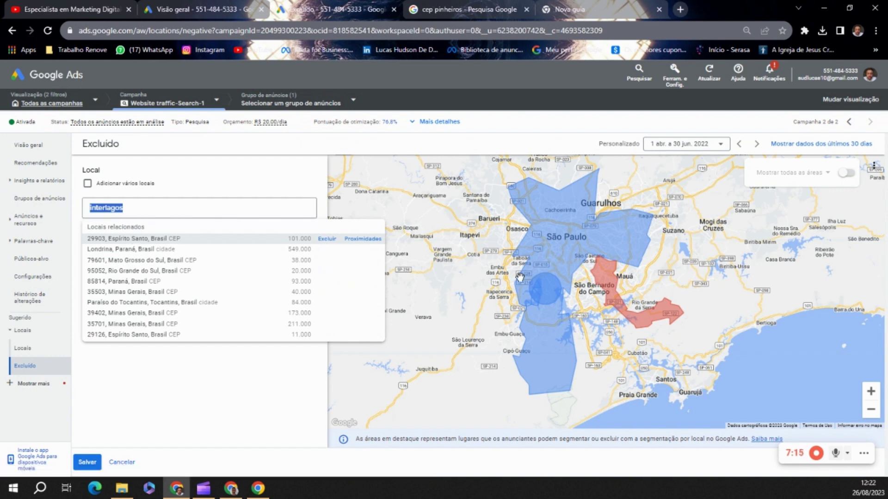
{"action": "scroll", "coordinate": [550, 294], "scroll_direction": "up", "scroll_amount": 1}
{"action": "scroll", "coordinate": [550, 295], "scroll_direction": "up", "scroll_amount": 1}
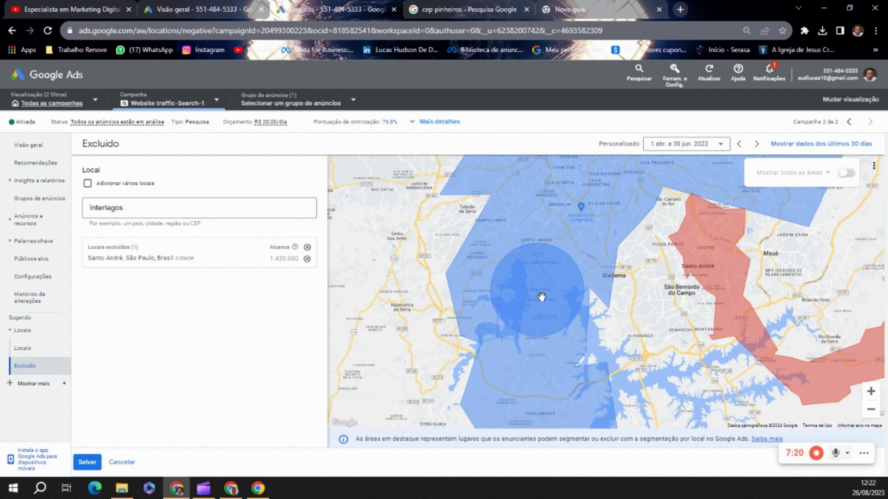
{"action": "scroll", "coordinate": [541, 296], "scroll_direction": "up", "scroll_amount": 1}
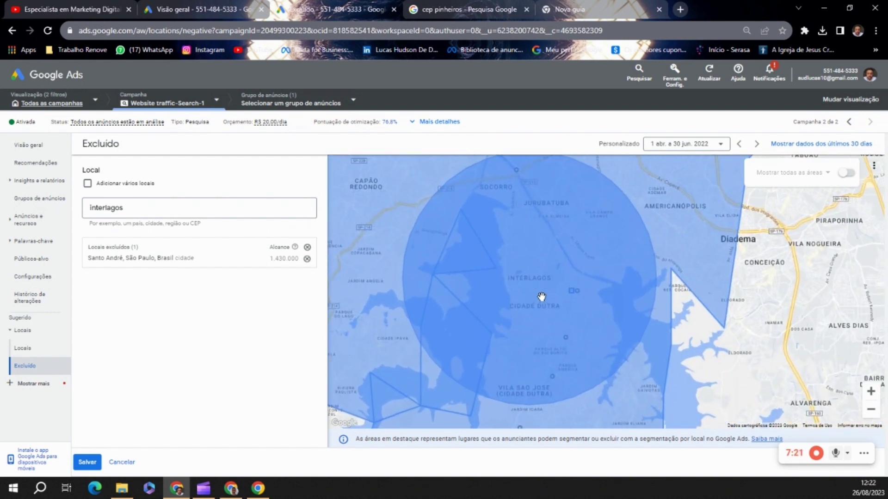
{"action": "scroll", "coordinate": [541, 296], "scroll_direction": "down", "scroll_amount": 1}
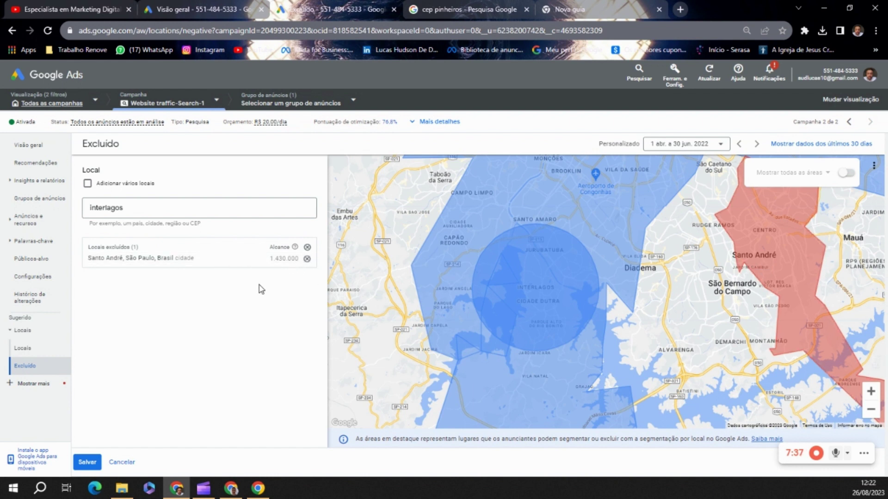
{"action": "left_click_drag", "start_coordinate": [406, 308], "coordinate": [352, 388]}
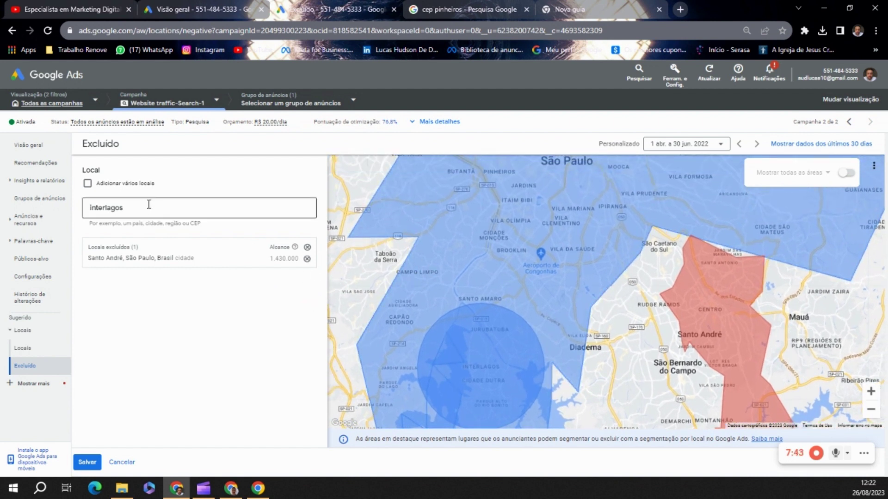
Save the excluded locations and switch to the campaign's targeted locations
{"action": "double_click", "coordinate": [174, 206]}
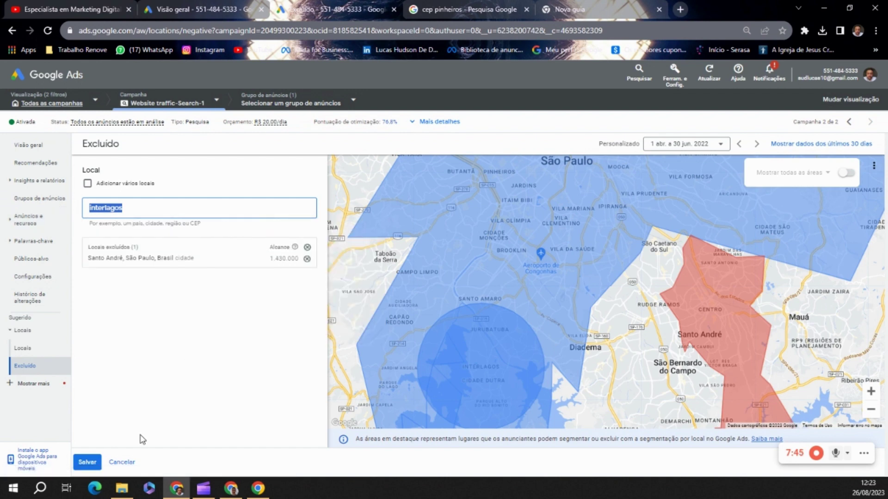
{"action": "left_click", "coordinate": [88, 463]}
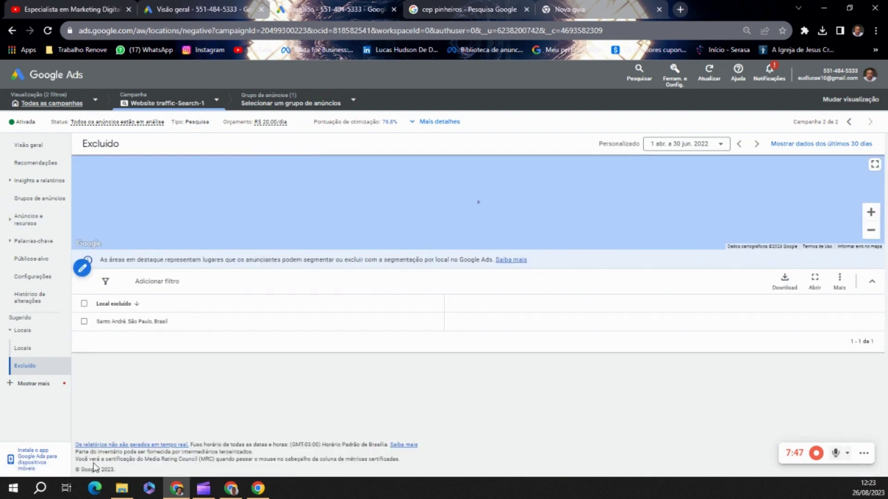
{"action": "left_click", "coordinate": [31, 351]}
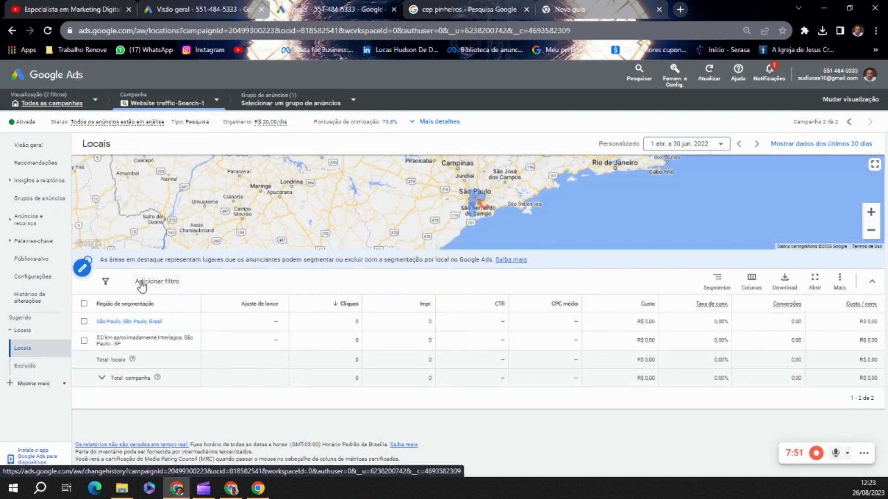
Examine the São Paulo targeting area around Pinheiros on the enlarged map of targeted locations
{"action": "scroll", "coordinate": [476, 218], "scroll_direction": "up", "scroll_amount": 2}
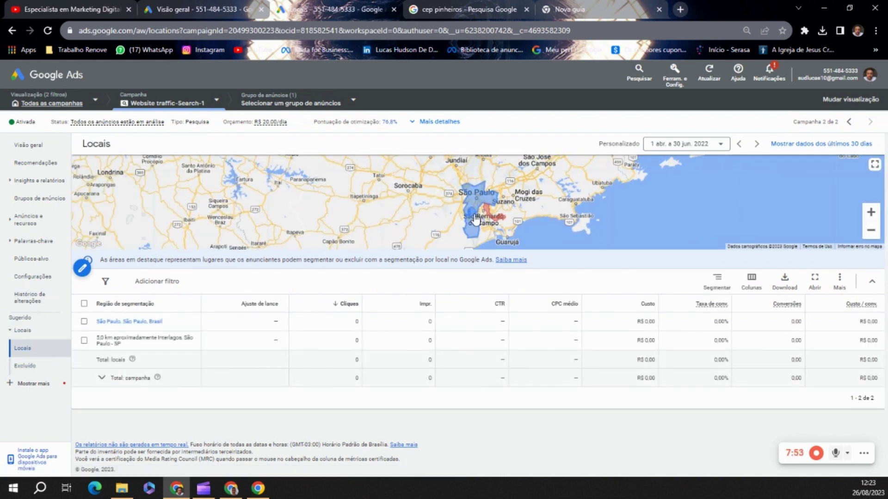
{"action": "scroll", "coordinate": [476, 217], "scroll_direction": "up", "scroll_amount": 3}
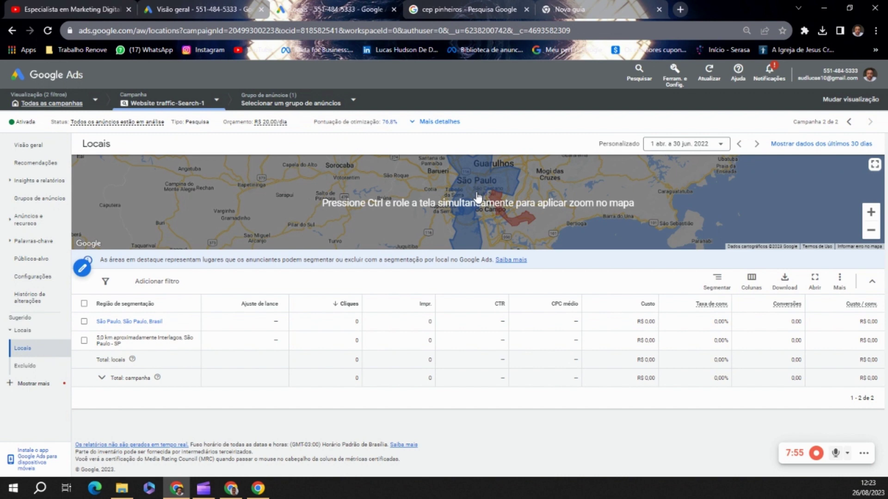
{"action": "scroll", "coordinate": [474, 199], "scroll_direction": "up", "scroll_amount": 3}
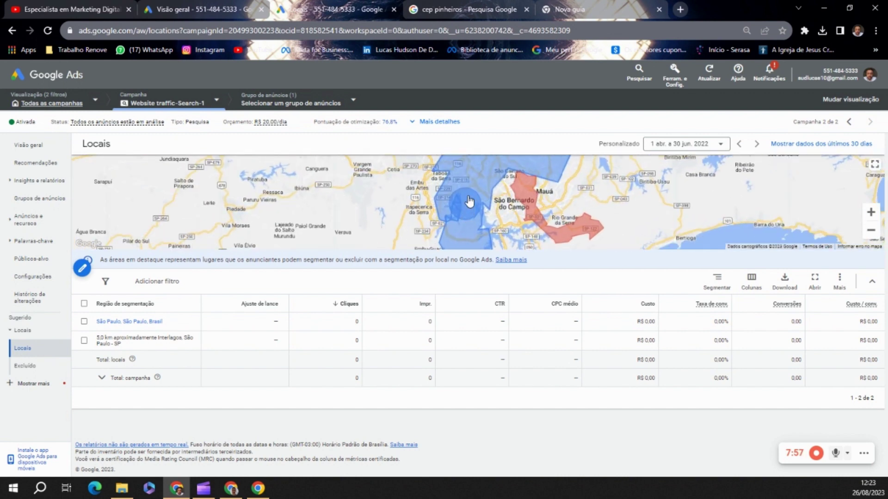
{"action": "scroll", "coordinate": [467, 201], "scroll_direction": "up", "scroll_amount": 2}
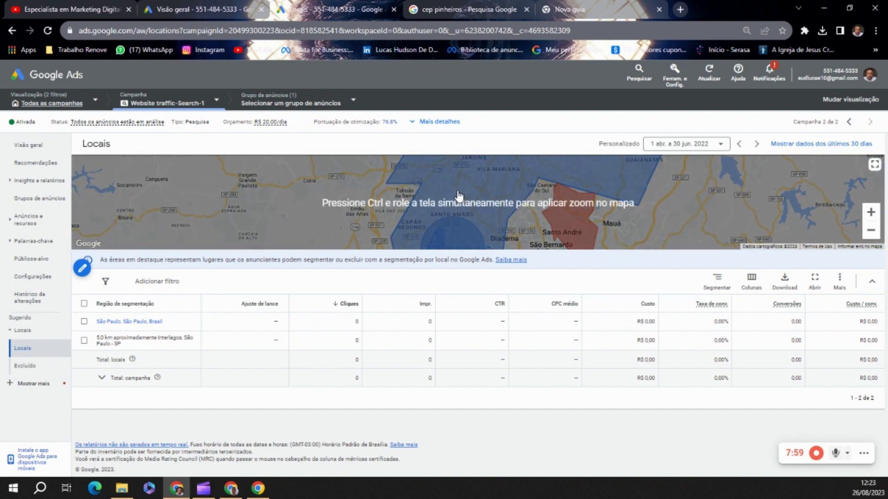
{"action": "left_click", "coordinate": [874, 165]}
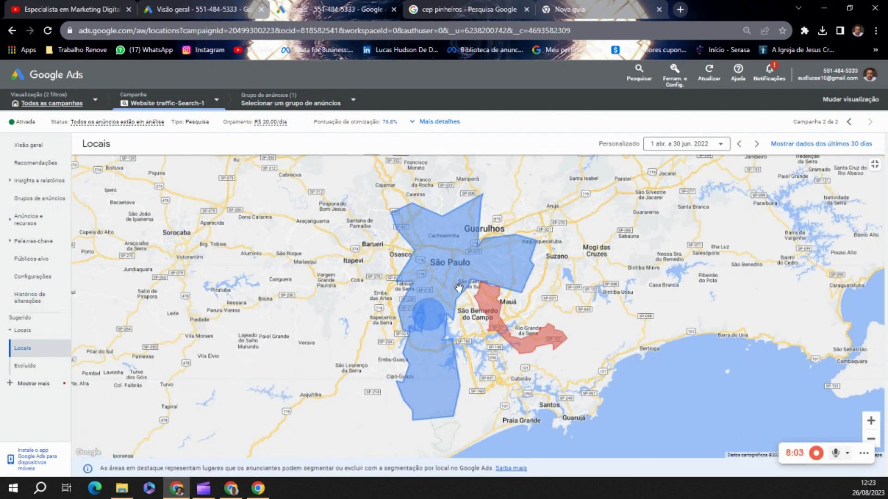
{"action": "scroll", "coordinate": [458, 288], "scroll_direction": "up", "scroll_amount": 2}
{"action": "scroll", "coordinate": [372, 301], "scroll_direction": "up", "scroll_amount": 1}
{"action": "left_click_drag", "start_coordinate": [423, 221], "coordinate": [408, 282]}
{"action": "scroll", "coordinate": [429, 258], "scroll_direction": "up", "scroll_amount": 1}
{"action": "scroll", "coordinate": [429, 261], "scroll_direction": "up", "scroll_amount": 1}
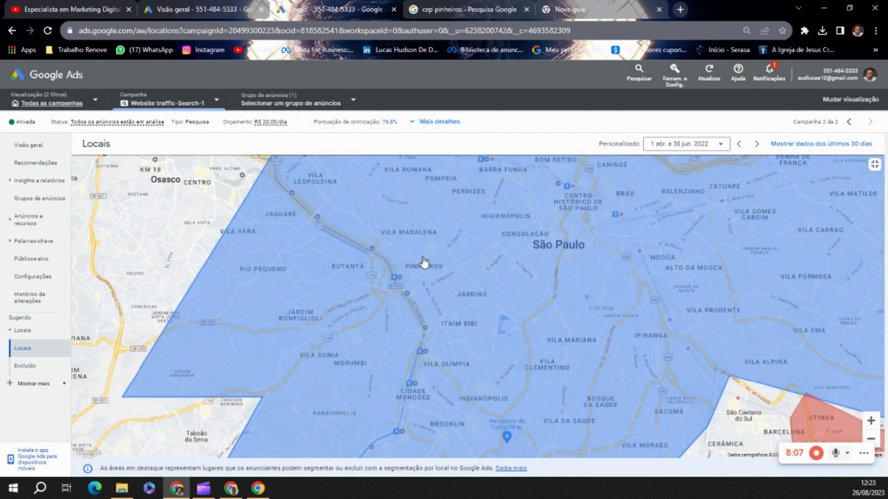
{"action": "left_click", "coordinate": [875, 165]}
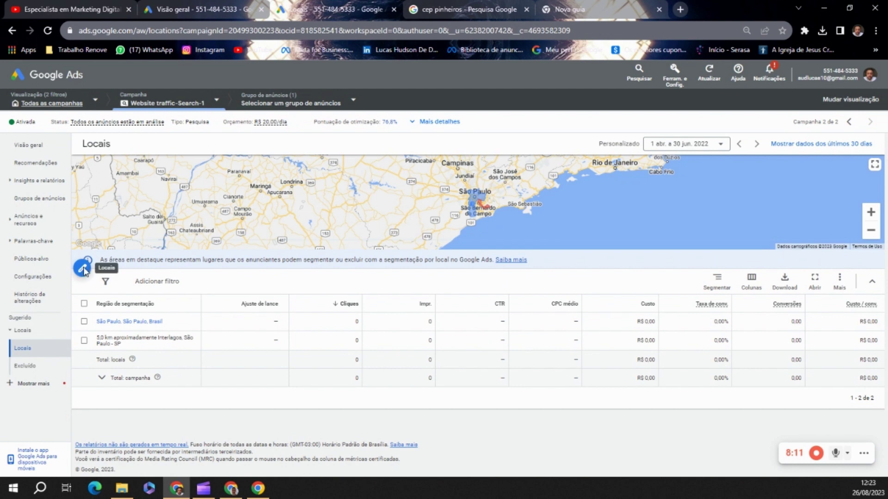
Open the targeted locations for editing in radius mode and set the radius to 5 km
{"action": "left_click", "coordinate": [83, 268]}
{"action": "left_click", "coordinate": [127, 174]}
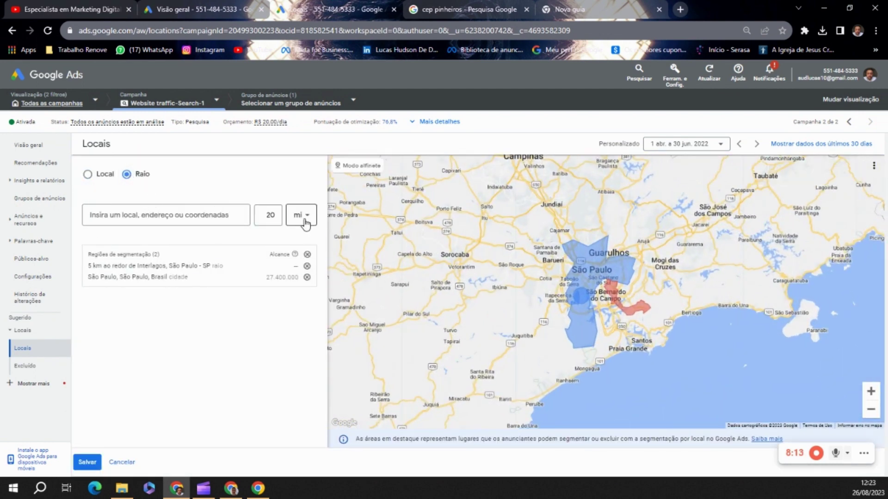
{"action": "left_click", "coordinate": [305, 224]}
{"action": "left_click", "coordinate": [295, 244]}
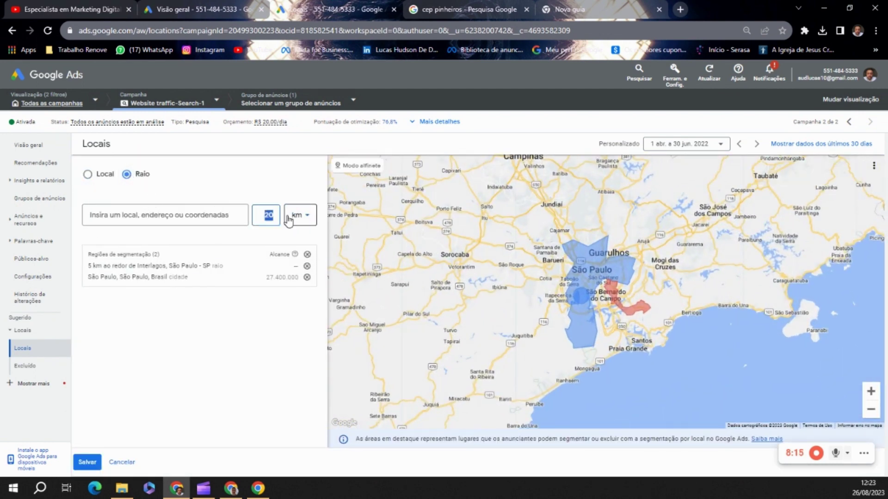
{"action": "type", "text": "5"}
Add Pinheiros, São Paulo - SP as a targeted radius centre, check its coverage on the map and save the targeted locations
{"action": "left_click", "coordinate": [206, 216]}
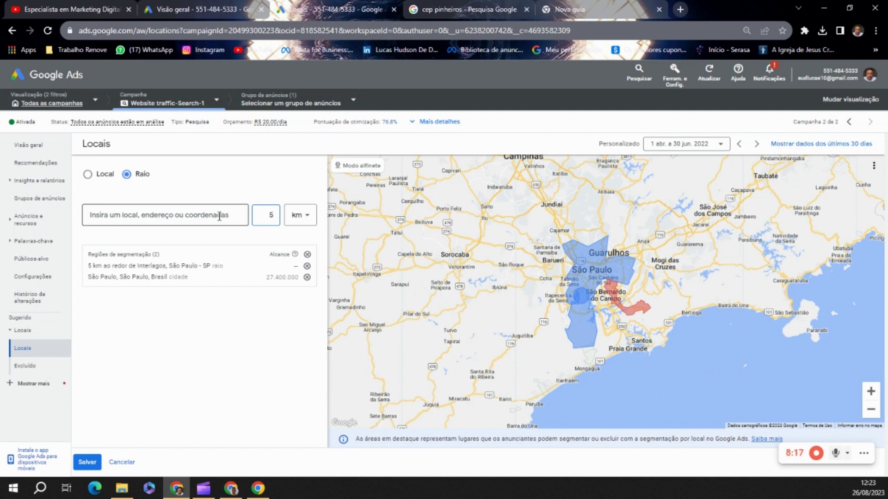
{"action": "type", "text": "Pinheiros"}
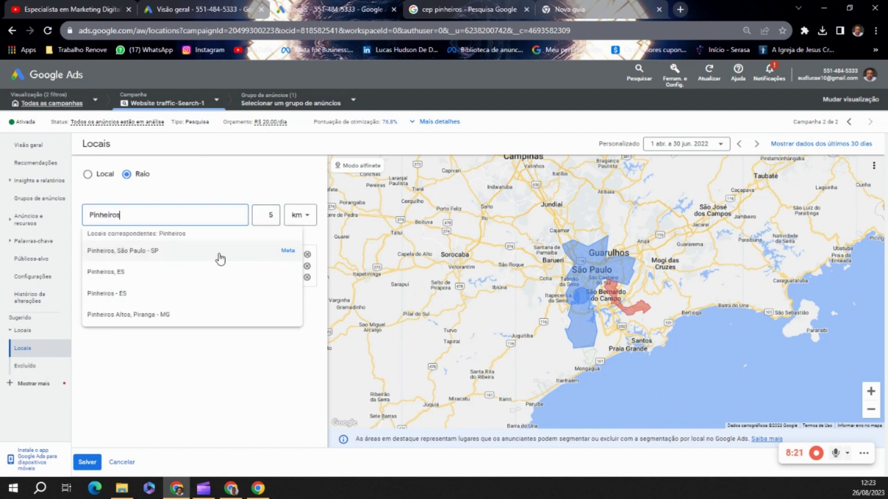
{"action": "left_click", "coordinate": [287, 250]}
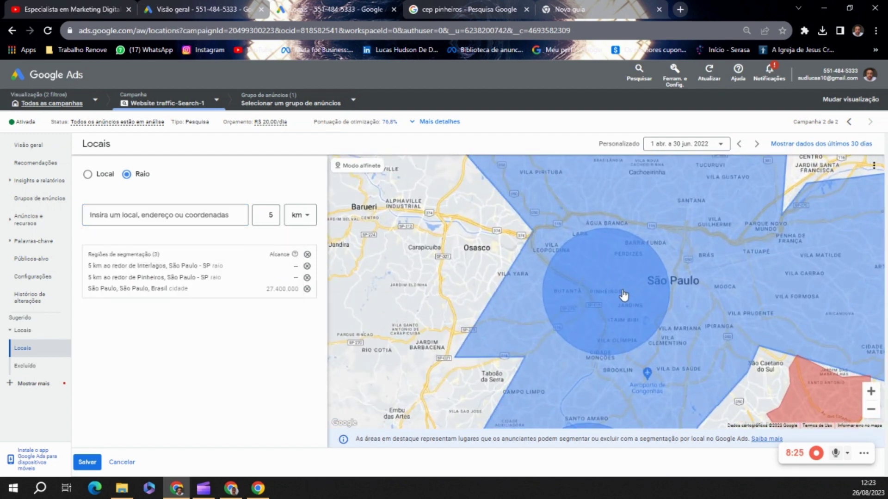
{"action": "scroll", "coordinate": [624, 293], "scroll_direction": "up", "scroll_amount": 1}
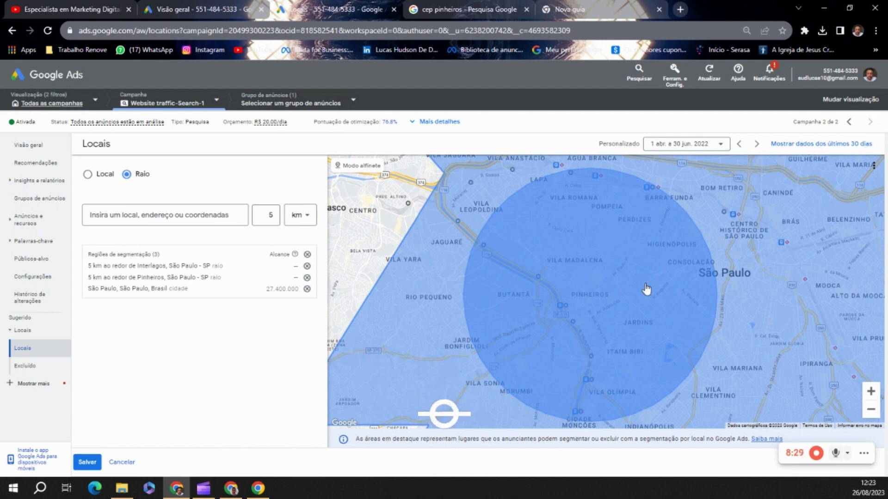
{"action": "scroll", "coordinate": [645, 292], "scroll_direction": "down", "scroll_amount": 1}
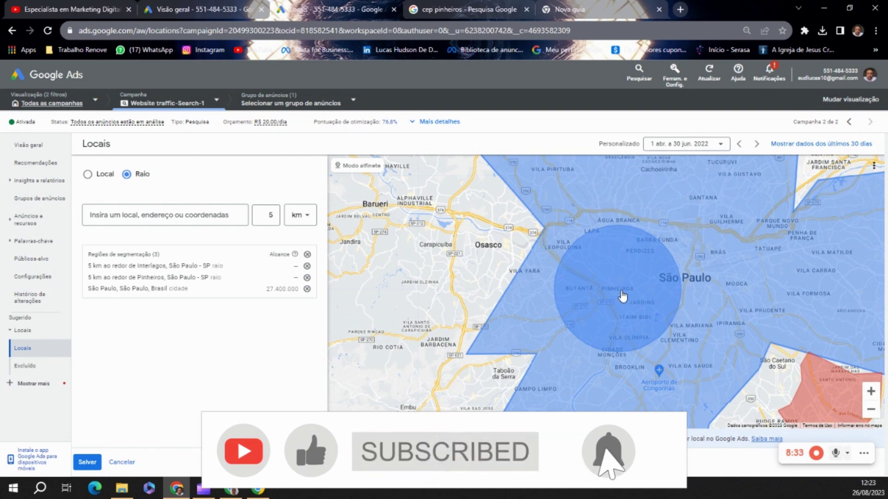
{"action": "scroll", "coordinate": [622, 295], "scroll_direction": "down", "scroll_amount": 1}
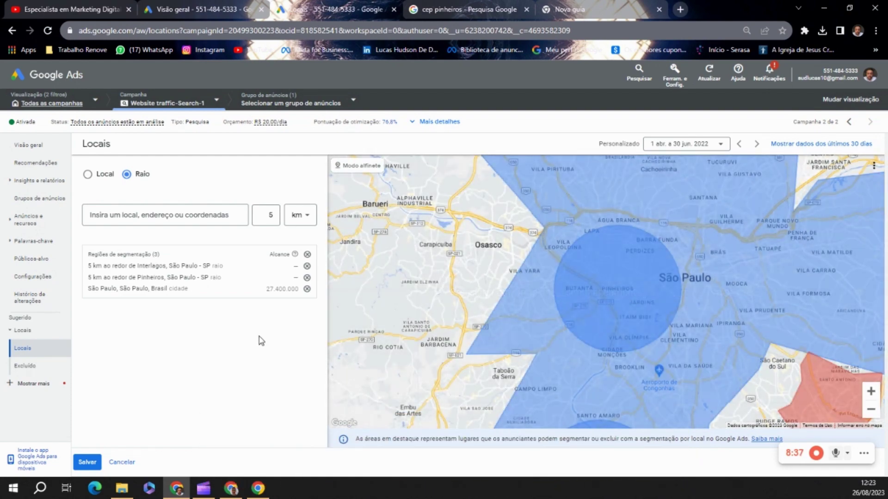
{"action": "left_click", "coordinate": [87, 462]}
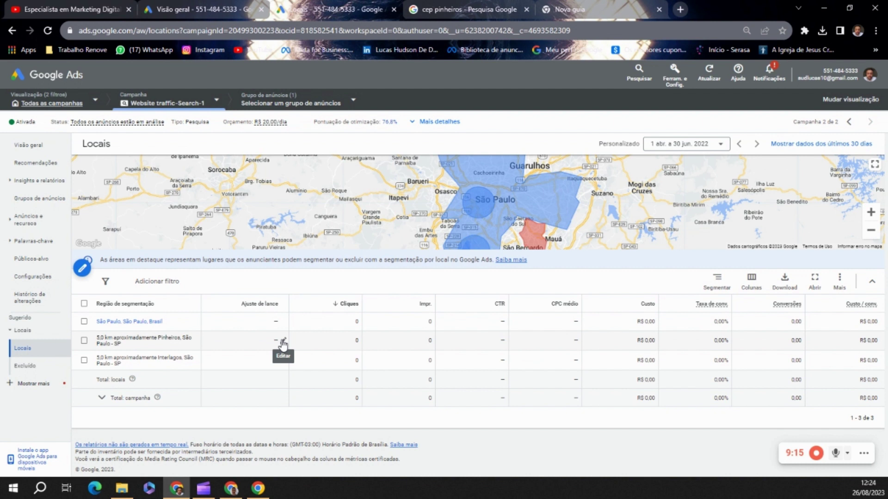
Set the bid adjustment of the Pinheiros radius to a 90% decrease and save it
{"action": "left_click", "coordinate": [283, 343]}
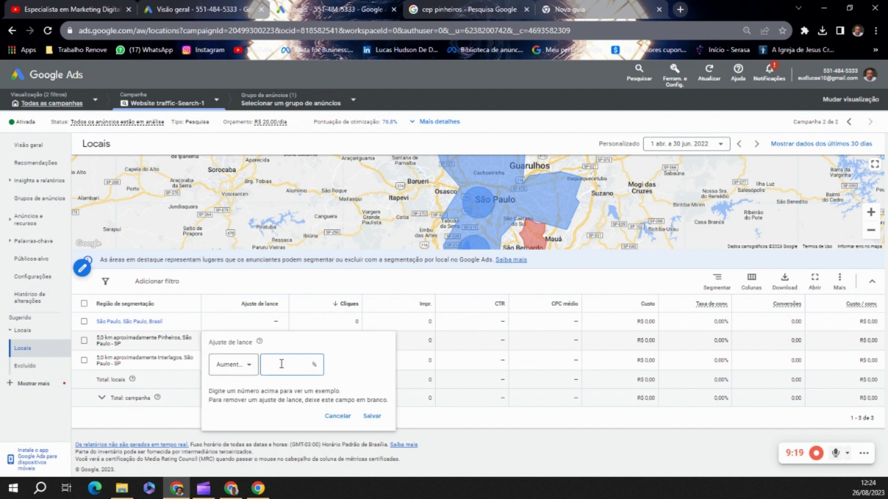
{"action": "type", "text": "90"}
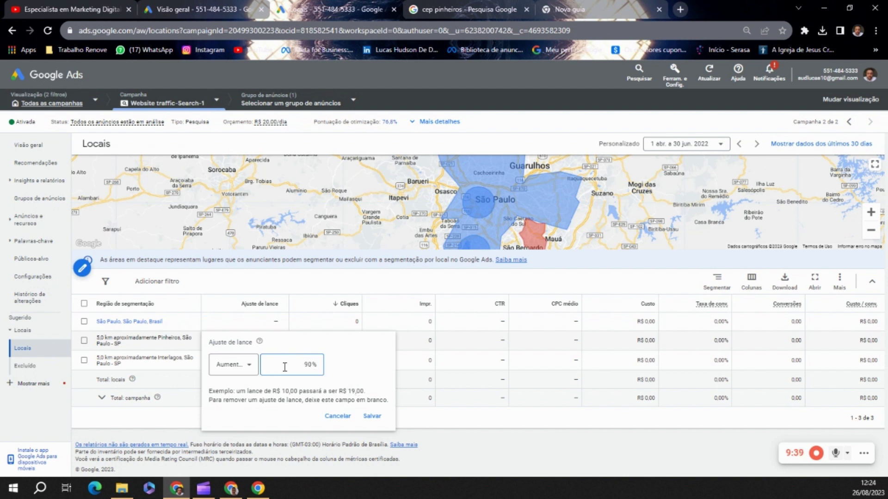
{"action": "left_click", "coordinate": [234, 365]}
{"action": "left_click", "coordinate": [232, 392]}
{"action": "left_click", "coordinate": [372, 416]}
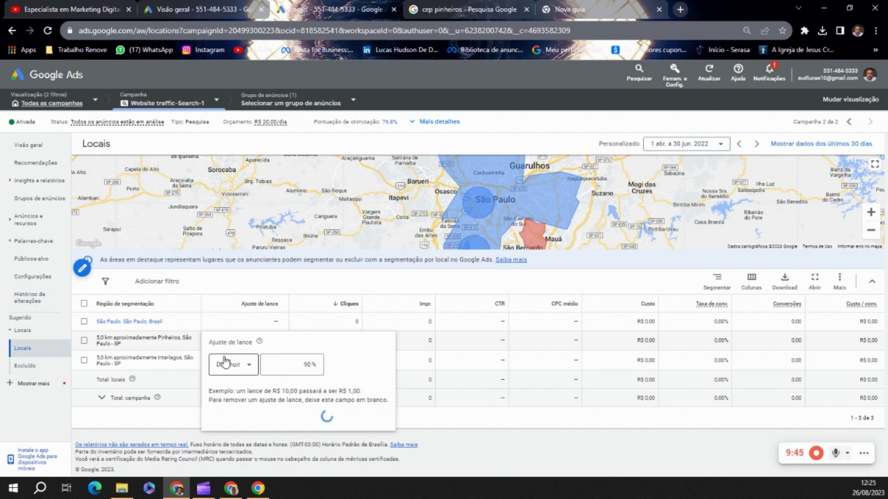
Set the bid adjustment of the Interlagos radius to a 90% decrease and save it
{"action": "left_click", "coordinate": [280, 363]}
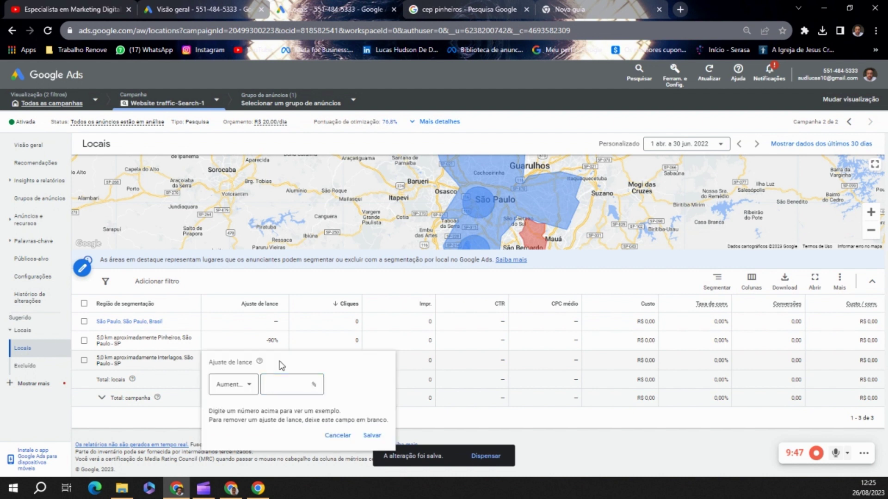
{"action": "left_click", "coordinate": [231, 384]}
{"action": "left_click", "coordinate": [233, 413]}
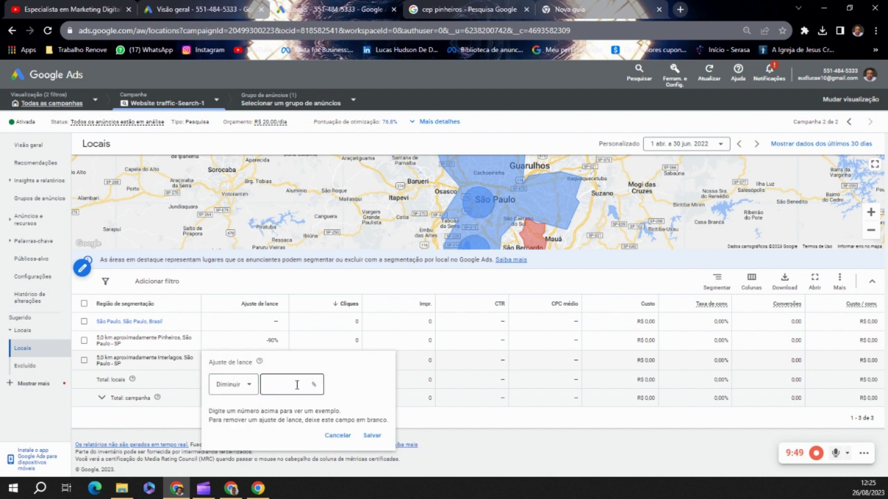
{"action": "left_click", "coordinate": [297, 385]}
{"action": "type", "text": "90"}
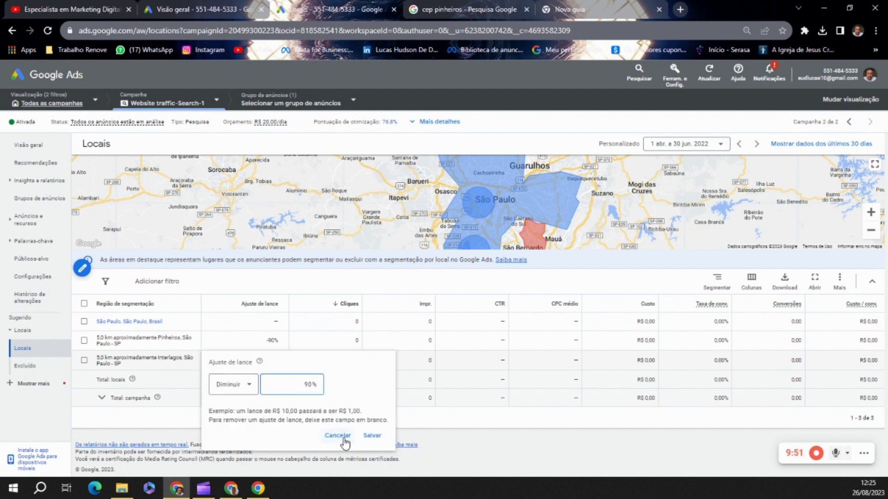
{"action": "left_click", "coordinate": [371, 435]}
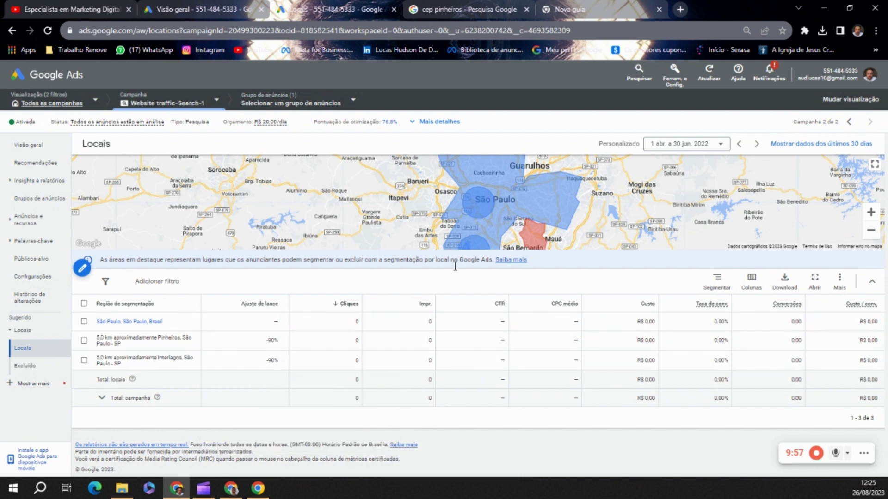
Enlarge the map to examine the Pinheiros and Interlagos radii within the São Paulo targeting area
{"action": "scroll", "coordinate": [444, 238], "scroll_direction": "down", "scroll_amount": 2}
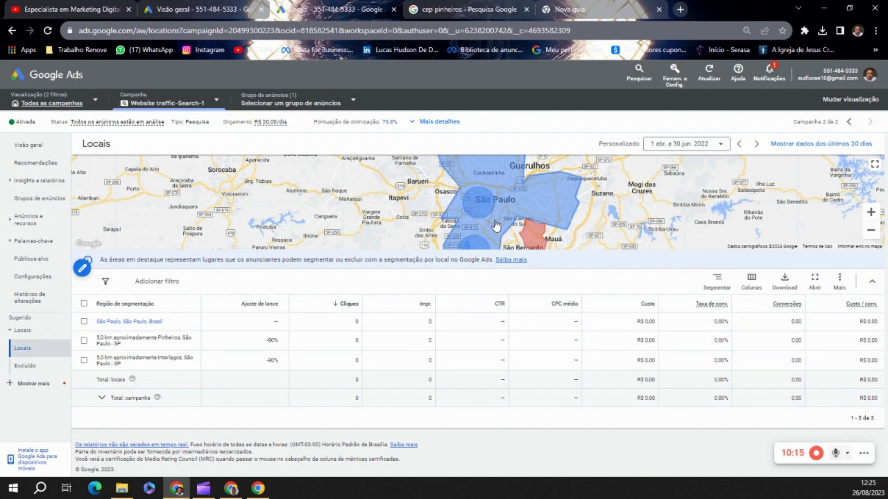
{"action": "left_click", "coordinate": [874, 164]}
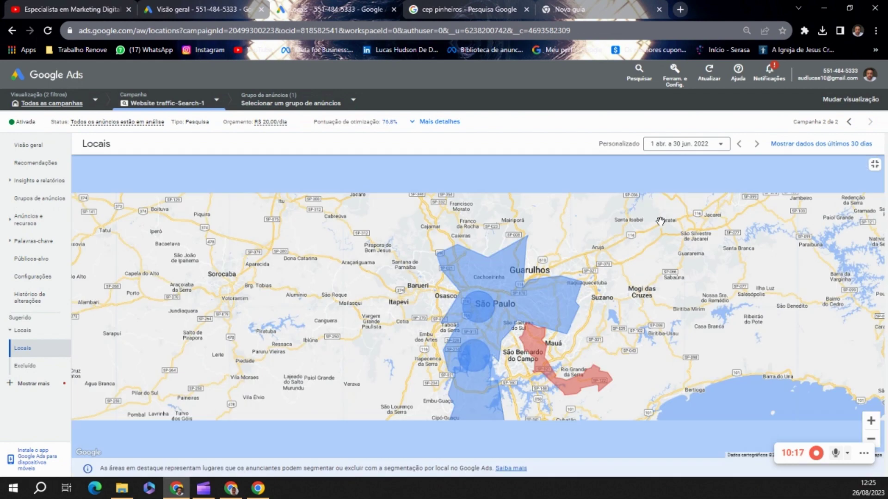
Examine the Pinheiros radius and its surroundings on the enlarged map, and restore the normal map size
{"action": "scroll", "coordinate": [497, 288], "scroll_direction": "up", "scroll_amount": 3}
{"action": "scroll", "coordinate": [496, 288], "scroll_direction": "up", "scroll_amount": 1}
{"action": "scroll", "coordinate": [636, 314], "scroll_direction": "down", "scroll_amount": 2}
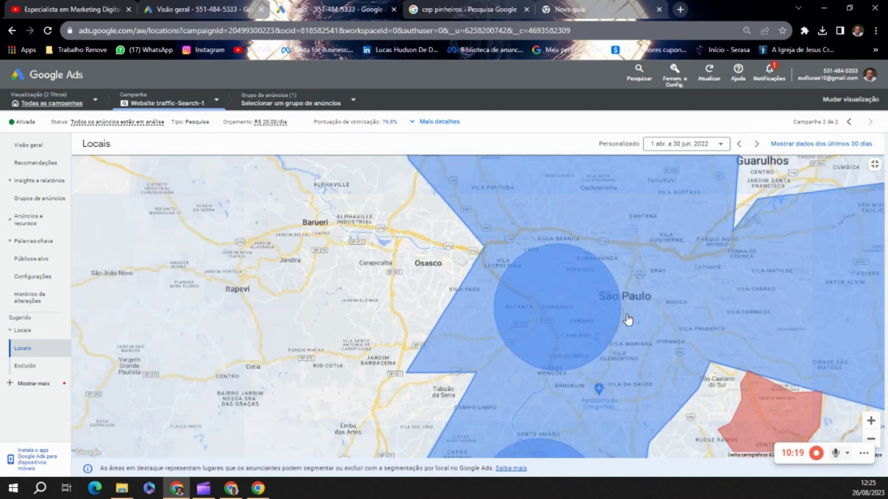
{"action": "left_click_drag", "start_coordinate": [626, 319], "coordinate": [480, 321]}
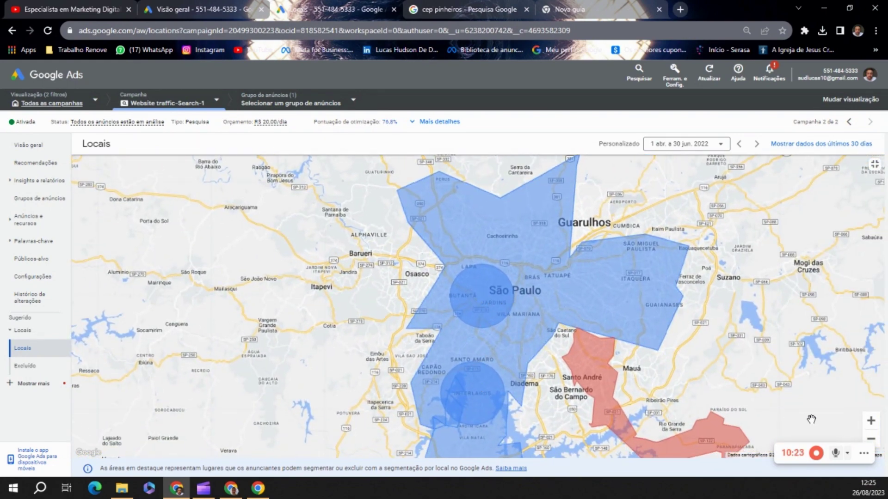
{"action": "left_click", "coordinate": [876, 166]}
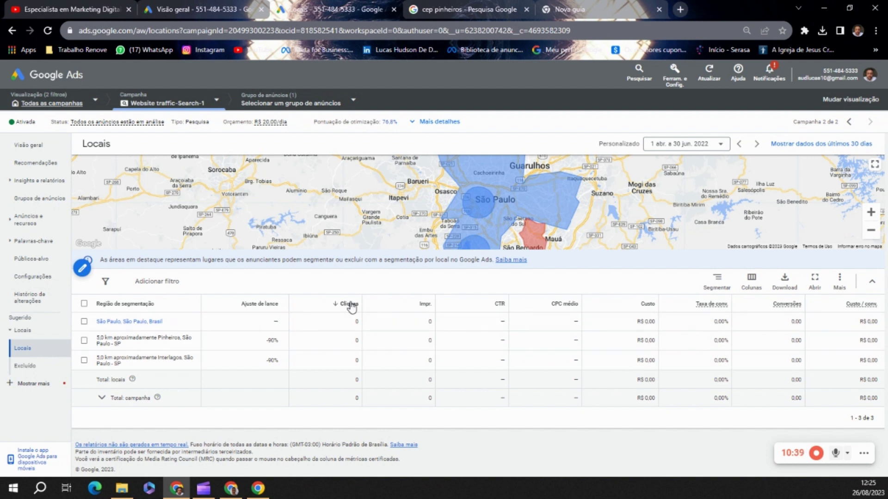
Add a 3 km radius around Parelheiros, São Paulo - SP to the targeted locations and check its coverage on the map
{"action": "left_click", "coordinate": [82, 268]}
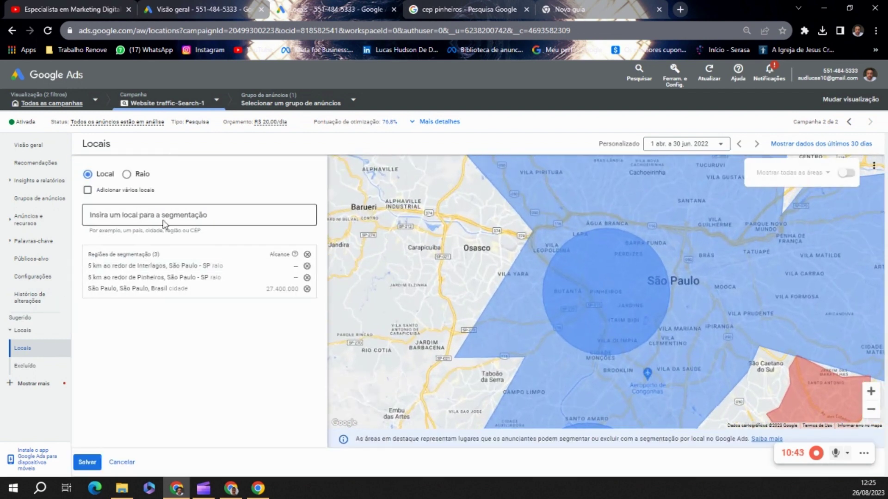
{"action": "left_click_drag", "start_coordinate": [714, 291], "coordinate": [601, 198]}
{"action": "scroll", "coordinate": [651, 356], "scroll_direction": "down", "scroll_amount": 2}
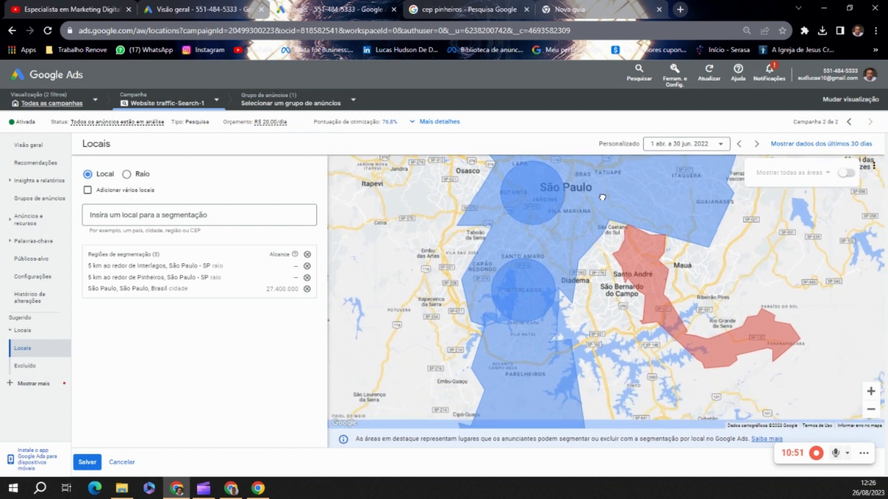
{"action": "left_click", "coordinate": [185, 212]}
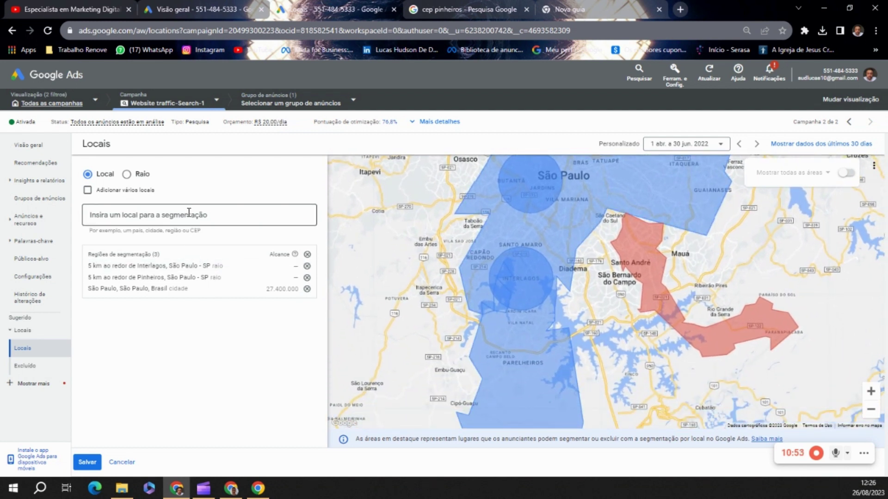
{"action": "left_click", "coordinate": [126, 174]}
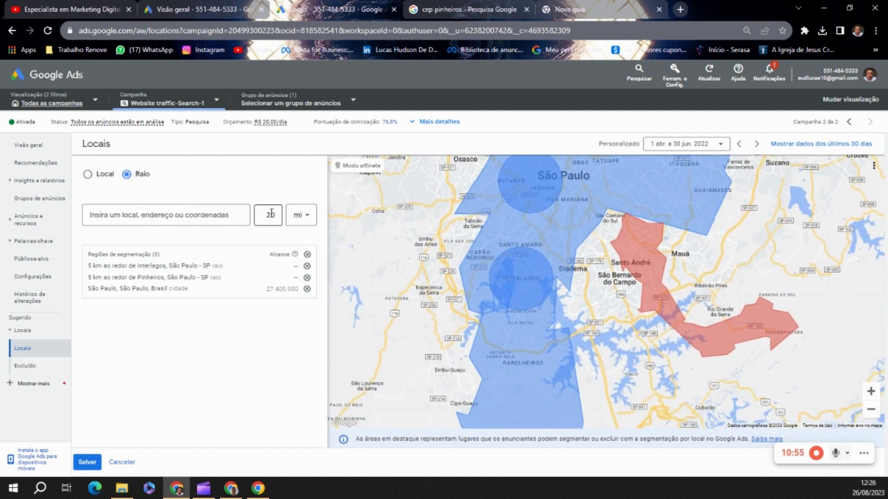
{"action": "left_click", "coordinate": [291, 222]}
{"action": "left_click", "coordinate": [296, 252]}
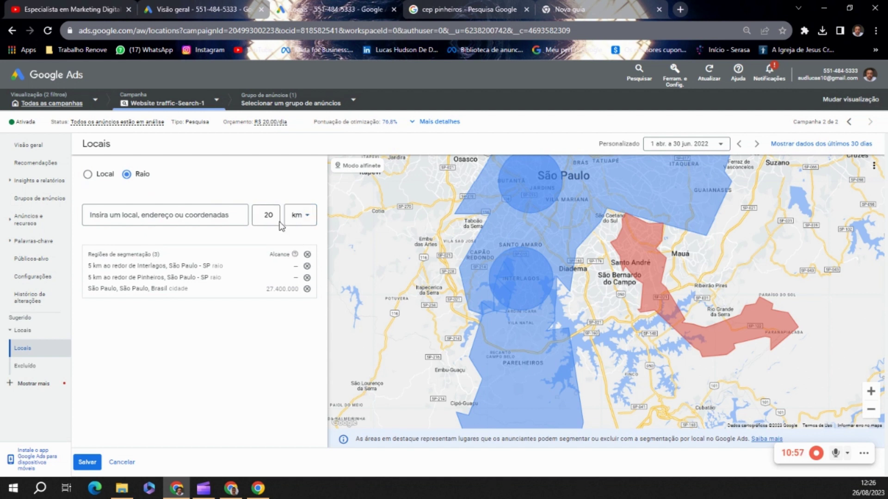
{"action": "left_click", "coordinate": [272, 215]}
{"action": "type", "text": "3"}
{"action": "left_click", "coordinate": [211, 220]}
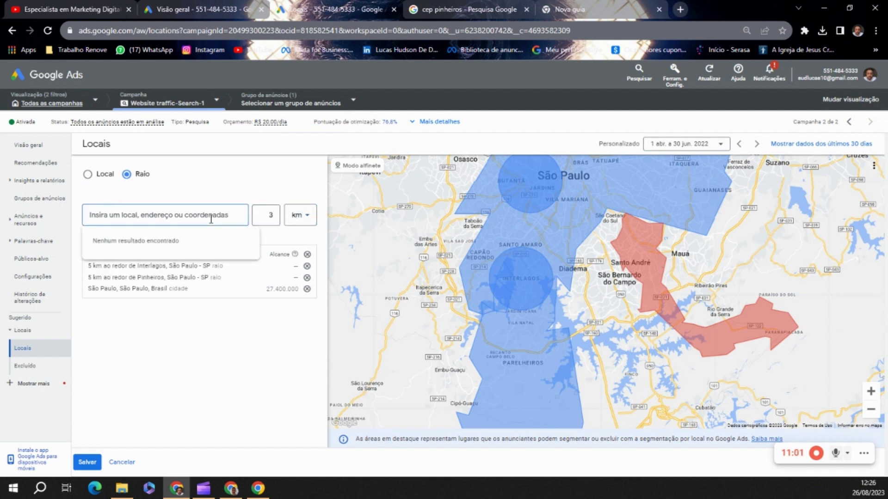
{"action": "type", "text": "parelhe"}
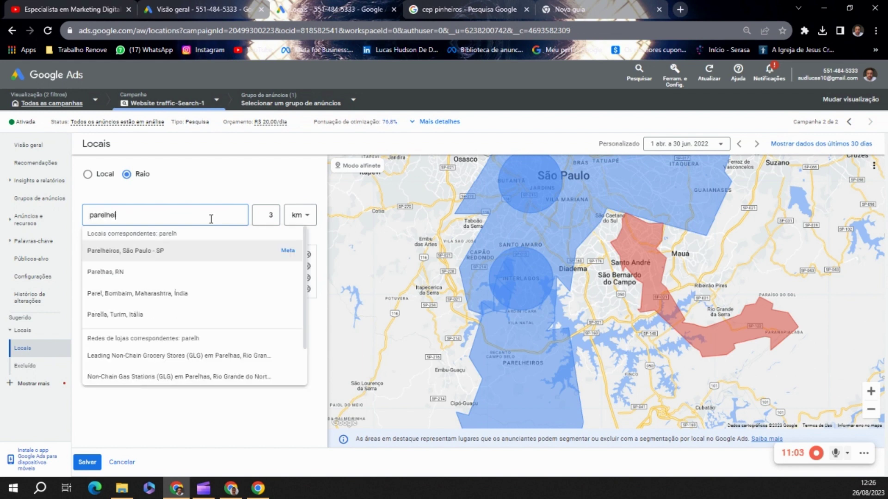
{"action": "type", "text": "iros"}
{"action": "left_click", "coordinate": [281, 255]}
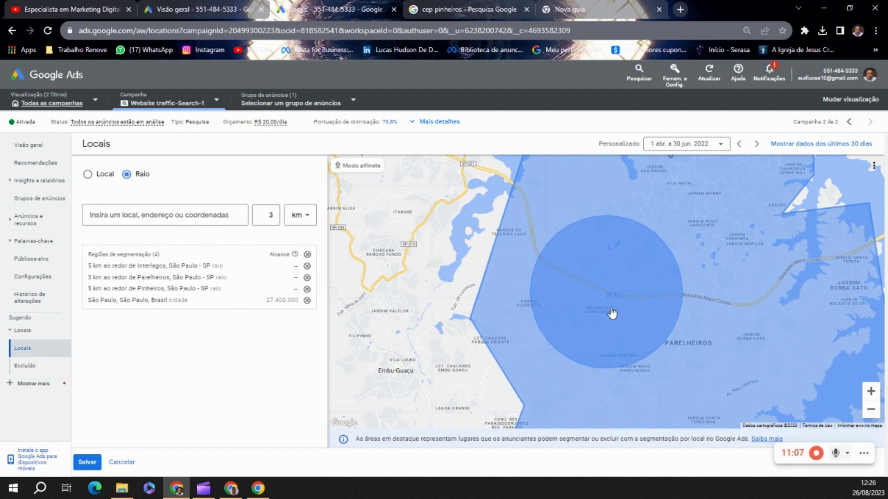
{"action": "left_click_drag", "start_coordinate": [612, 313], "coordinate": [396, 274]}
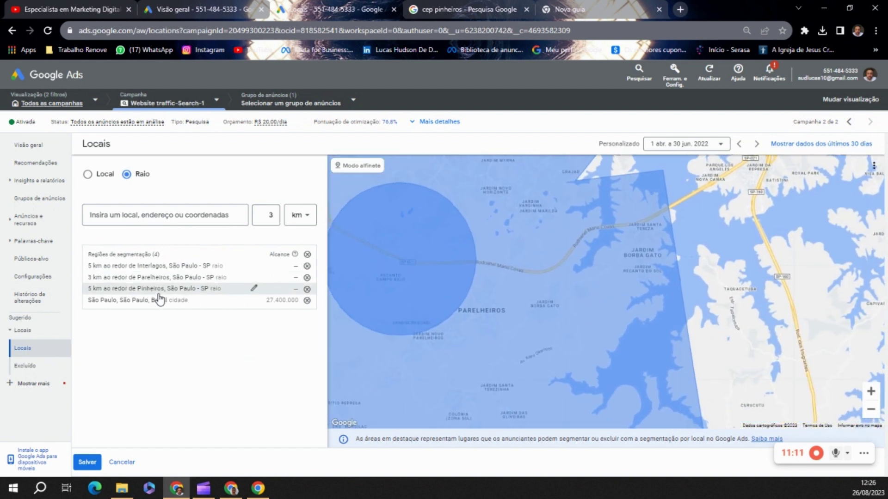
Set the Parelheiros targeting radius to 5 km and save the targeted locations
{"action": "left_click", "coordinate": [253, 278]}
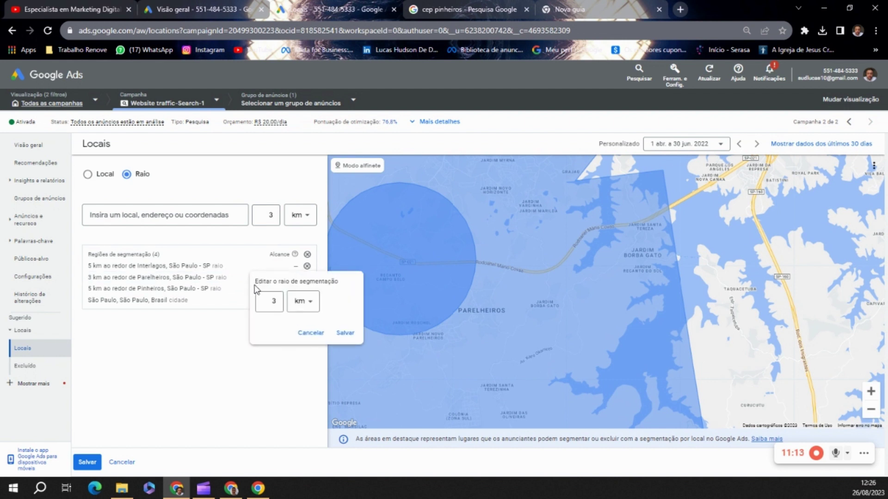
{"action": "left_click", "coordinate": [267, 302]}
{"action": "type", "text": "5"}
{"action": "left_click", "coordinate": [344, 333]}
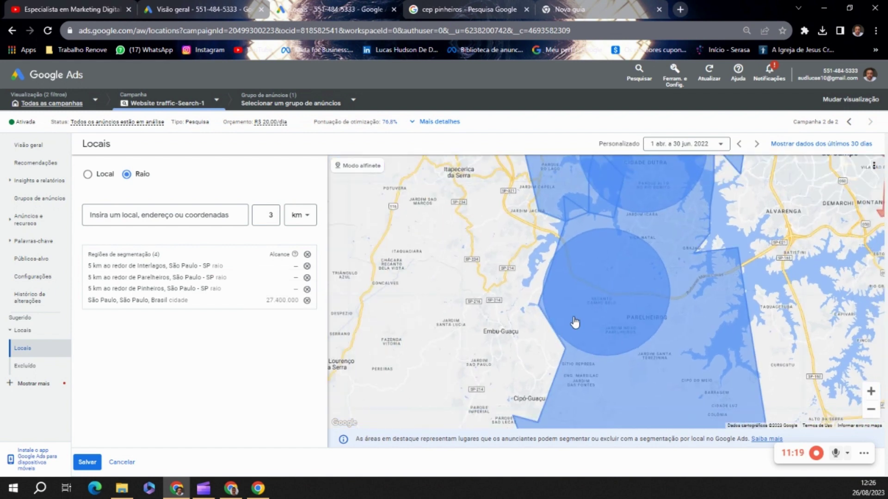
{"action": "left_click", "coordinate": [91, 464]}
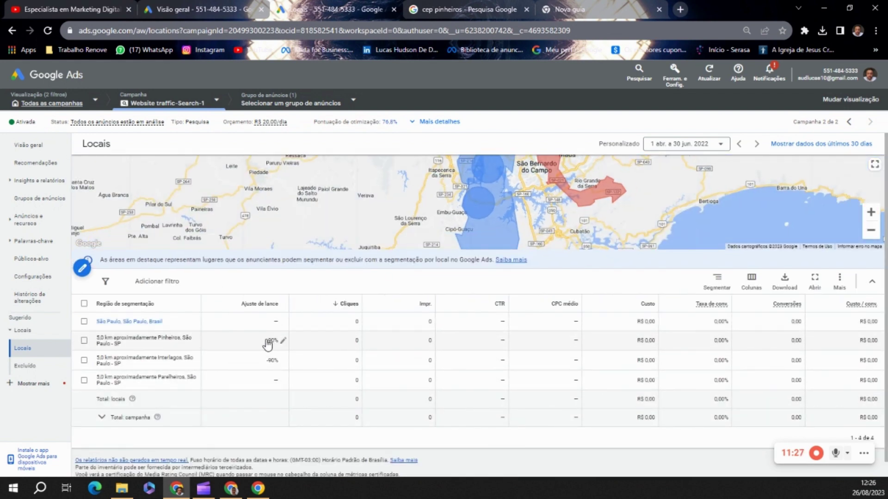
Set the bid adjustment of the Parelheiros radius to a 90% increase and save it
{"action": "left_click", "coordinate": [83, 340]}
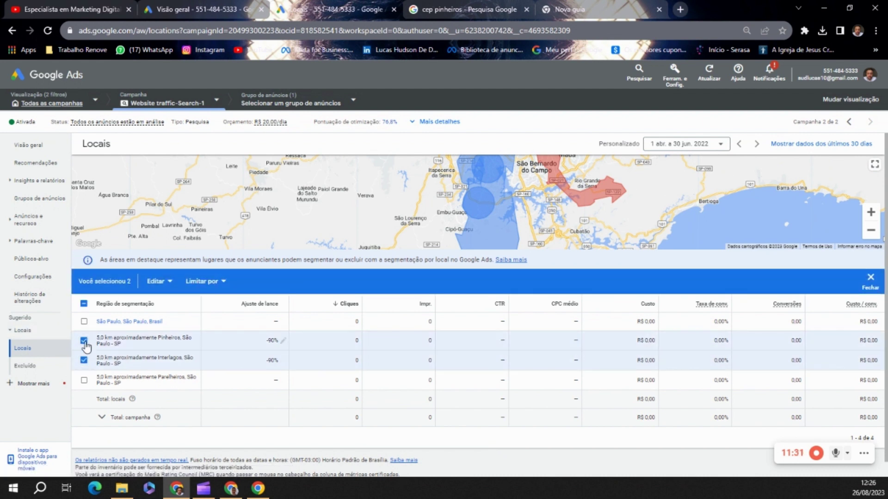
{"action": "left_click", "coordinate": [84, 340]}
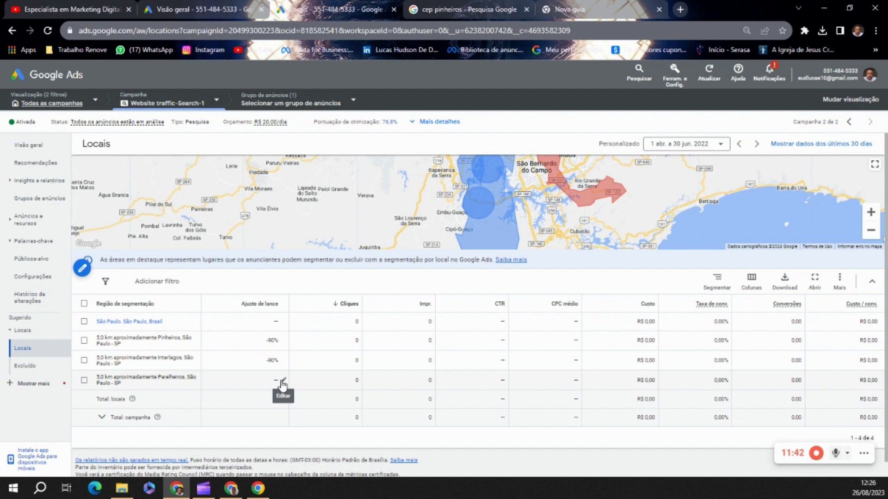
{"action": "left_click", "coordinate": [282, 382]}
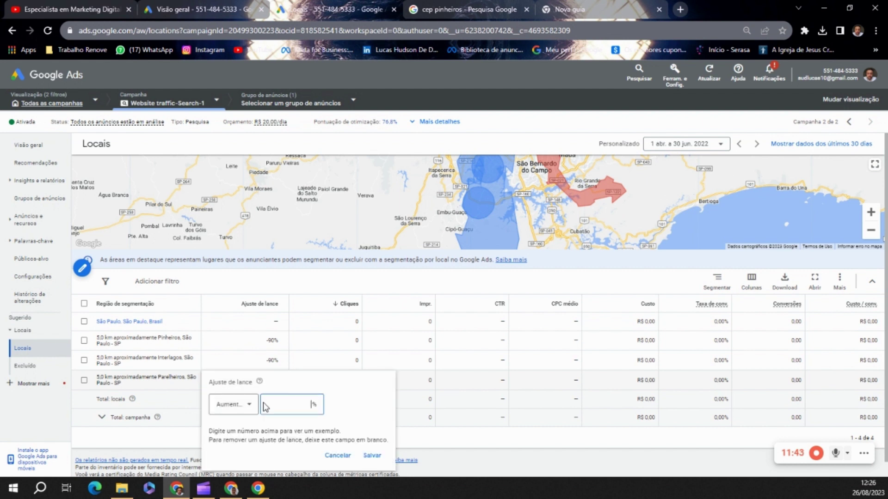
{"action": "type", "text": "90"}
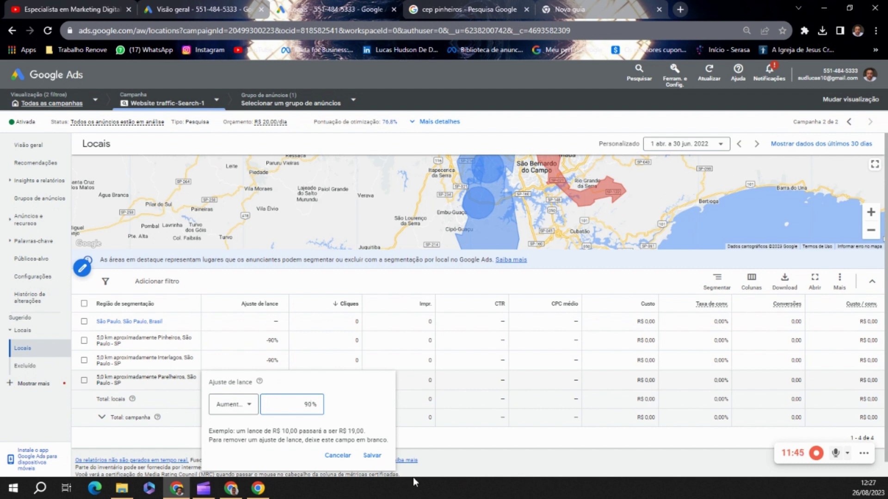
{"action": "key", "text": "BackSpace"}
{"action": "type", "text": "50"}
{"action": "key", "text": "BackSpace"}
{"action": "key", "text": "BackSpace"}
{"action": "type", "text": "90"}
{"action": "left_click", "coordinate": [372, 455]}
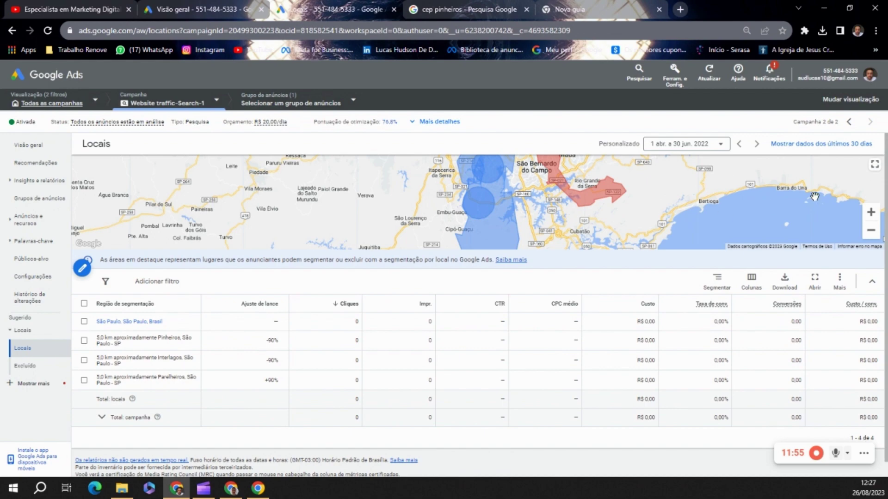
Enlarge the map to examine the Pinheiros, Interlagos and Parelheiros radii within the São Paulo targeting area
{"action": "left_click", "coordinate": [874, 164]}
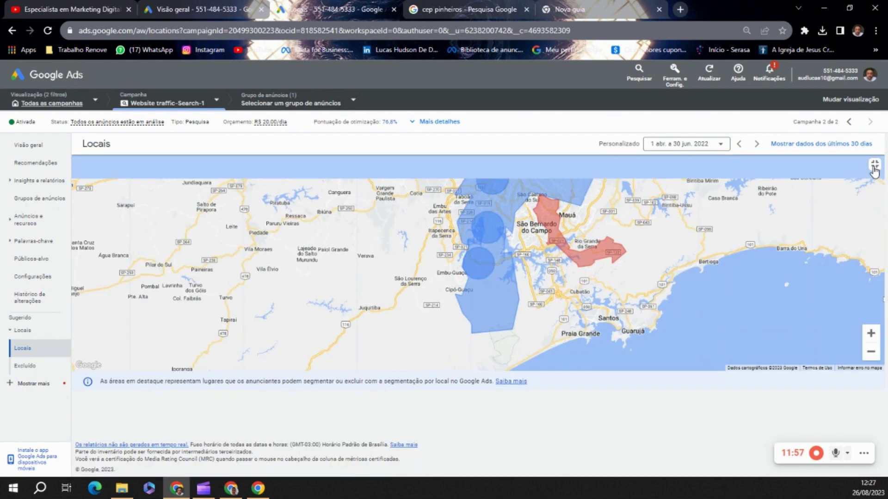
{"action": "scroll", "coordinate": [621, 268], "scroll_direction": "up", "scroll_amount": 3}
{"action": "scroll", "coordinate": [621, 268], "scroll_direction": "down", "scroll_amount": 3}
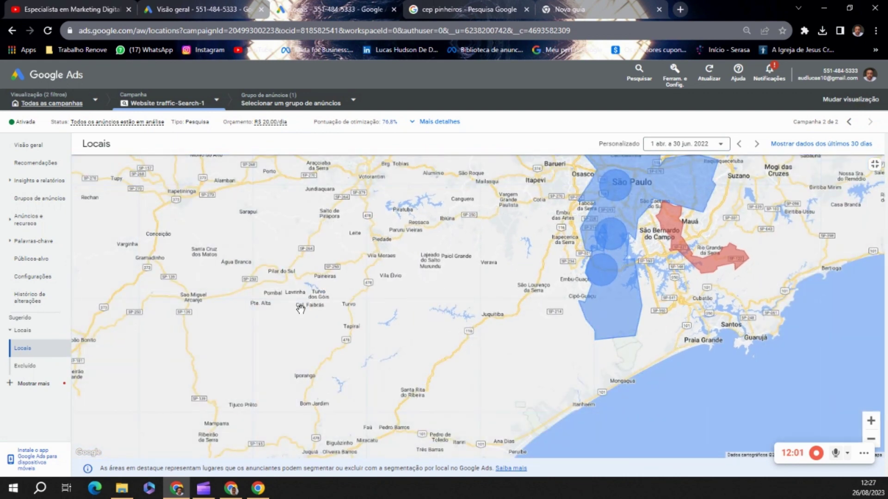
{"action": "left_click_drag", "start_coordinate": [680, 190], "coordinate": [481, 246]}
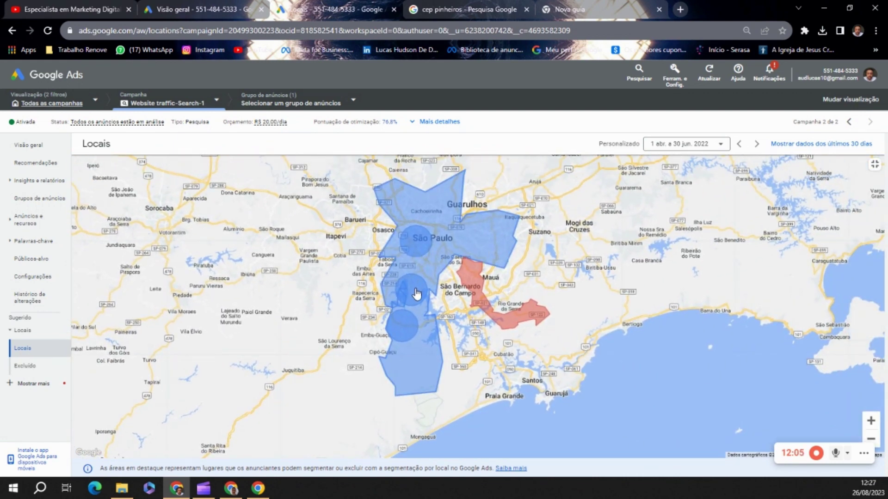
{"action": "scroll", "coordinate": [410, 273], "scroll_direction": "up", "scroll_amount": 3}
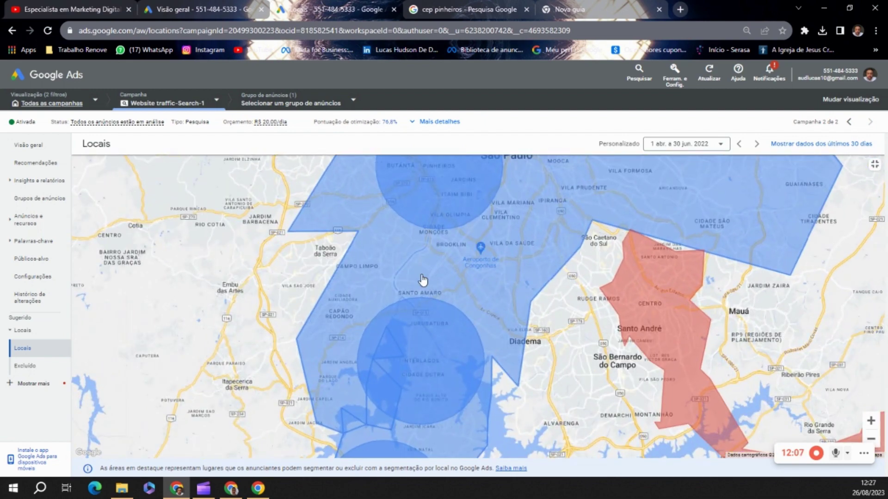
{"action": "scroll", "coordinate": [422, 280], "scroll_direction": "down", "scroll_amount": 2}
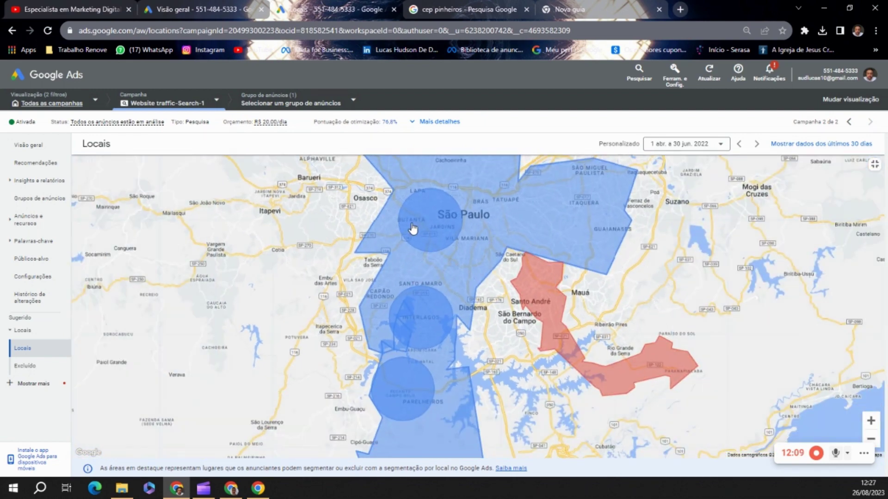
Open the campaign's excluded locations for editing and look at where a location for exclusion is entered
{"action": "left_click", "coordinate": [25, 366]}
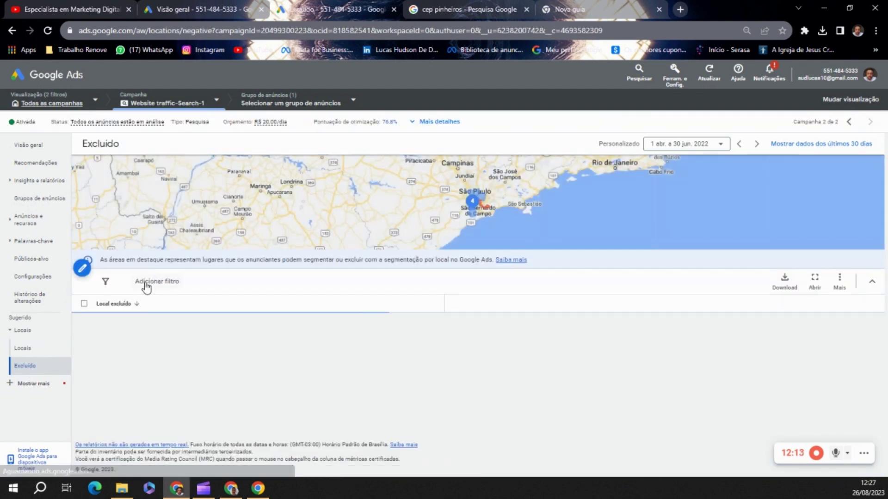
{"action": "left_click", "coordinate": [82, 268]}
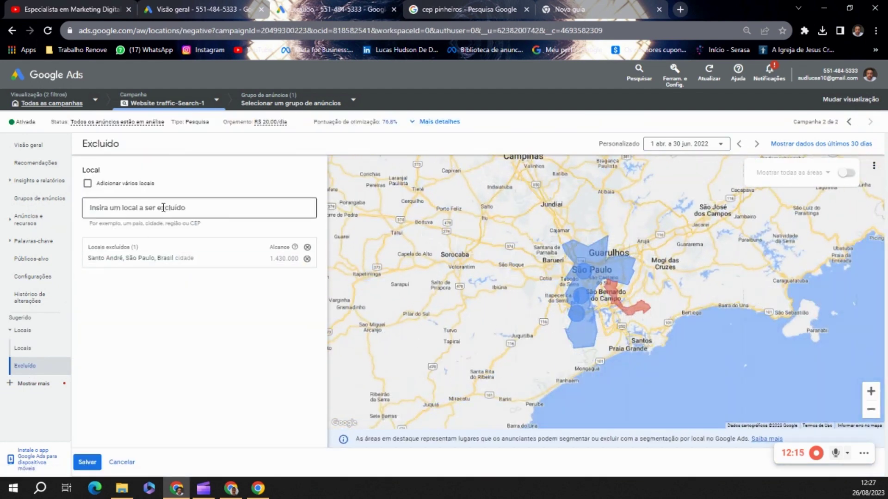
{"action": "left_click", "coordinate": [163, 208]}
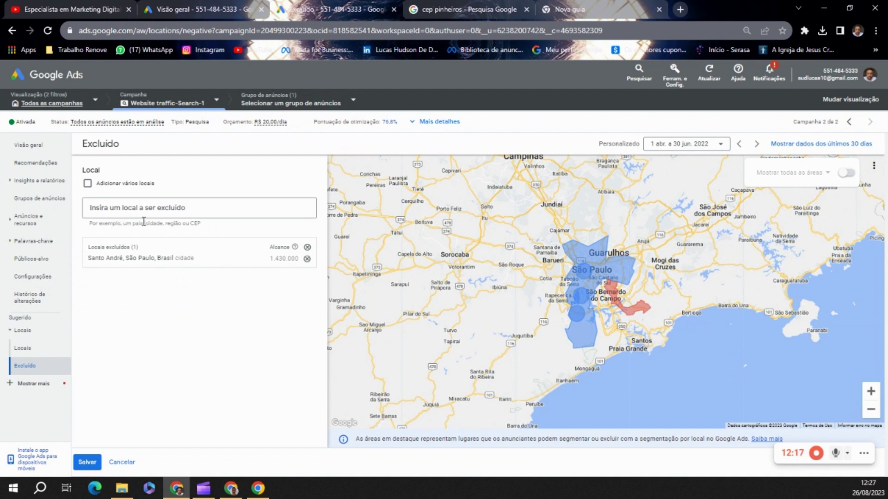
{"action": "left_click", "coordinate": [201, 216]}
Return to the targeted locations, open them for editing and save them
{"action": "left_click", "coordinate": [24, 353]}
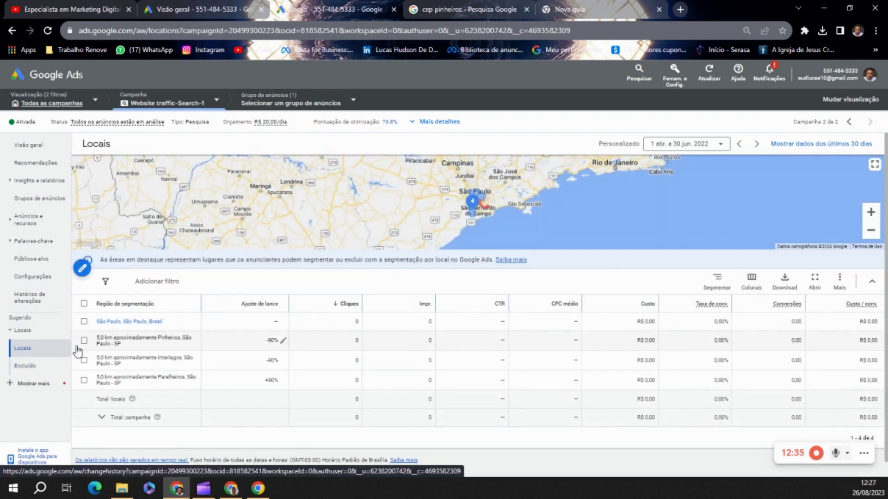
{"action": "left_click", "coordinate": [82, 269]}
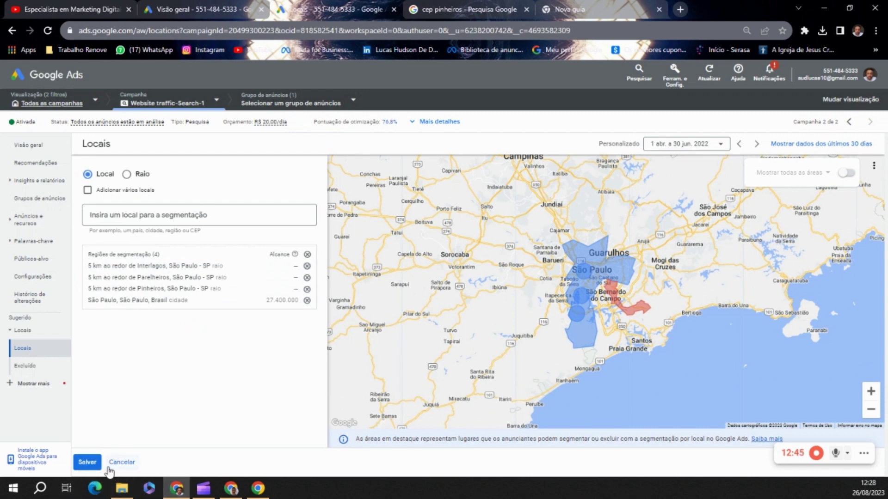
{"action": "left_click", "coordinate": [87, 462]}
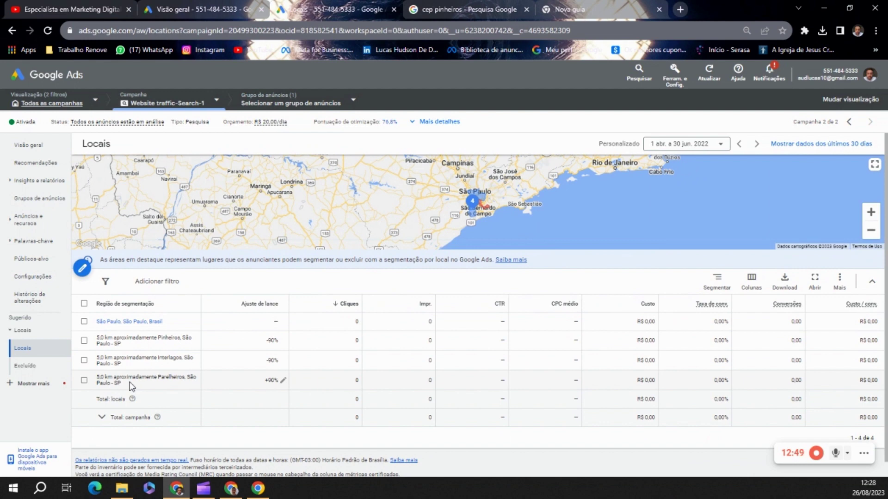
Expand the grouped São Paulo marker on the map to view the targeted and excluded areas
{"action": "scroll", "coordinate": [456, 200], "scroll_direction": "down", "scroll_amount": 2}
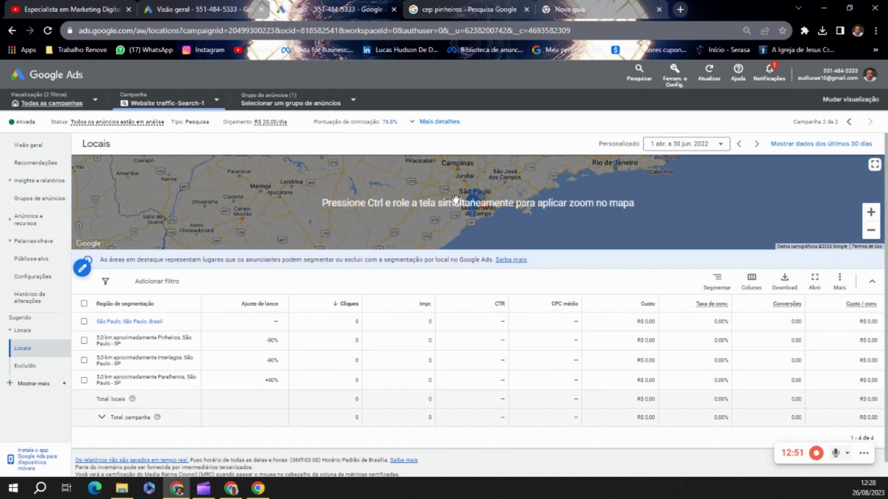
{"action": "left_click_drag", "start_coordinate": [452, 196], "coordinate": [324, 201]}
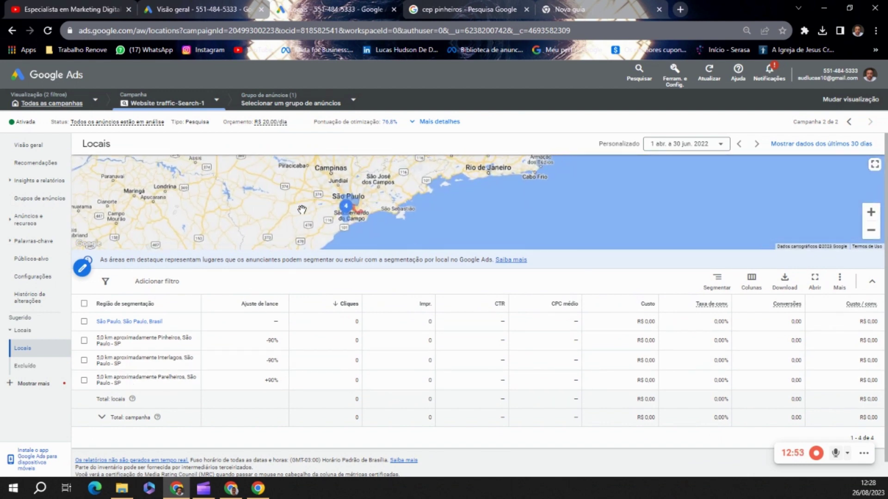
{"action": "left_click", "coordinate": [346, 206]}
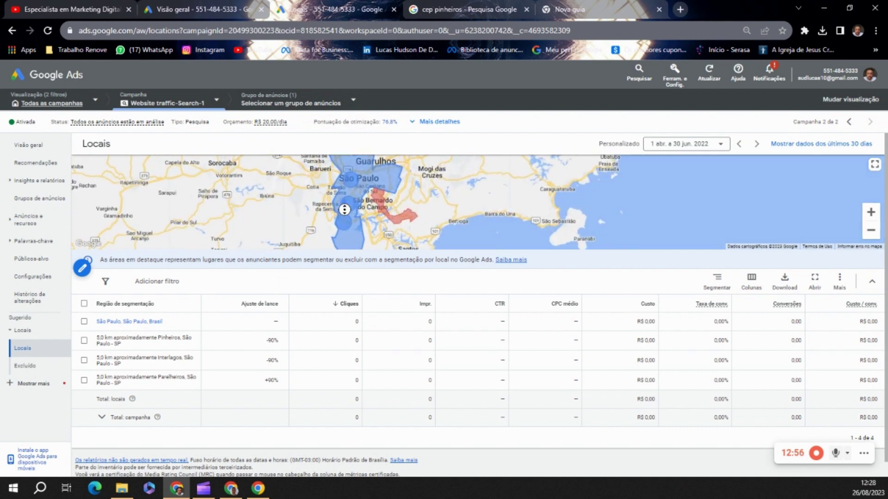
{"action": "scroll", "coordinate": [305, 226], "scroll_direction": "down", "scroll_amount": 1}
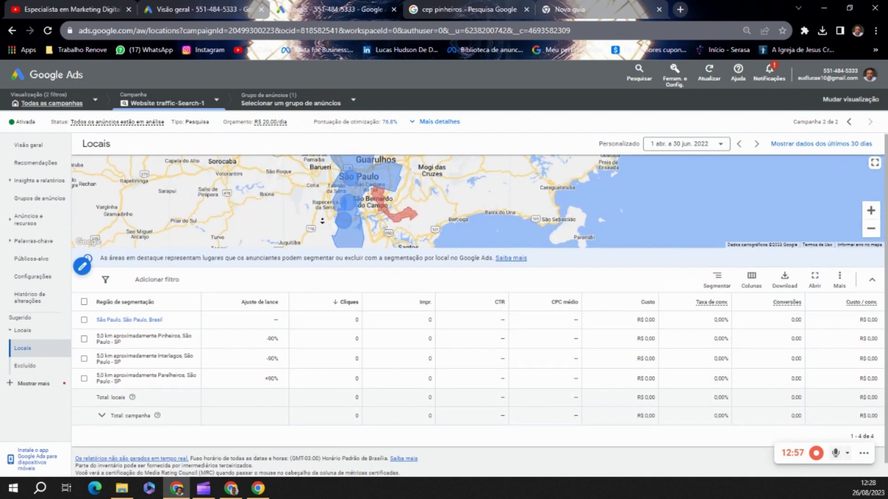
Open the campaign's excluded locations for editing and exclude the city of Campinas, São Paulo, Brasil
{"action": "scroll", "coordinate": [316, 209], "scroll_direction": "up", "scroll_amount": 1}
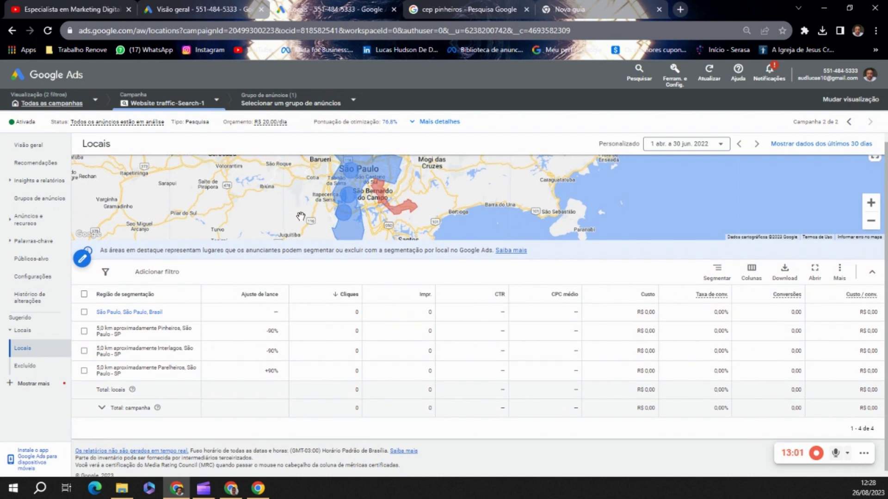
{"action": "scroll", "coordinate": [300, 217], "scroll_direction": "up", "scroll_amount": 1}
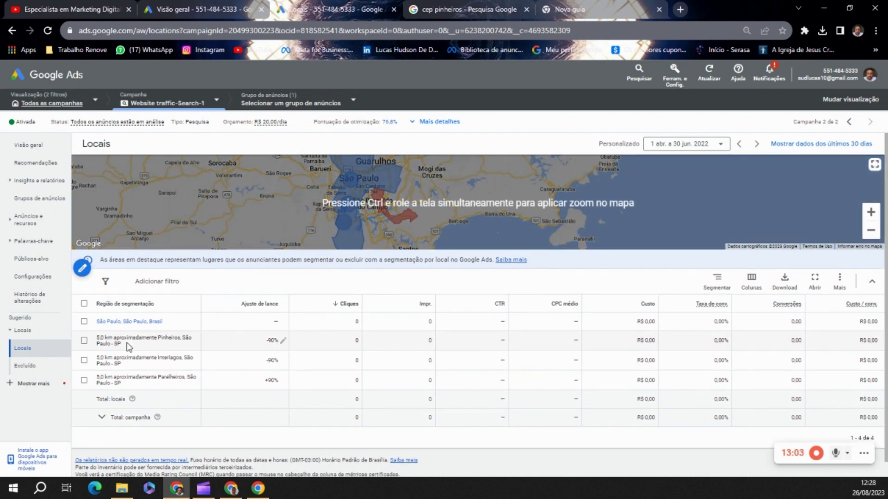
{"action": "left_click", "coordinate": [23, 366]}
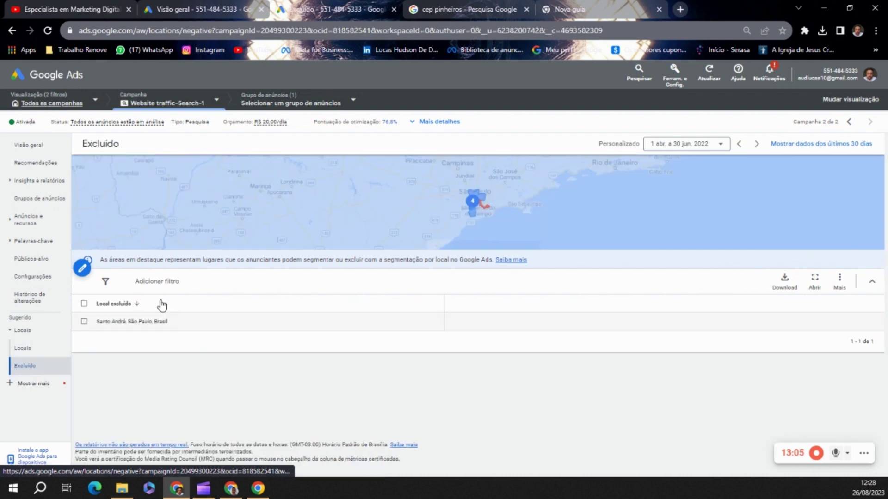
{"action": "left_click", "coordinate": [83, 268]}
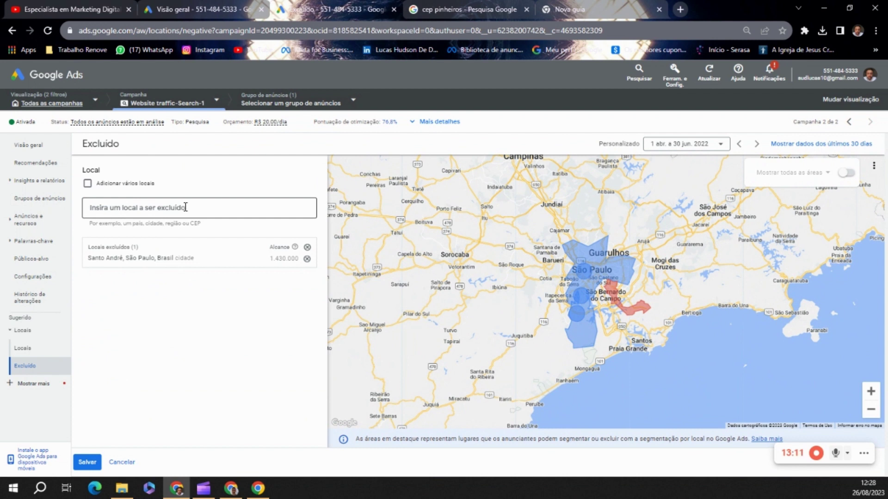
{"action": "type", "text": "campinas"}
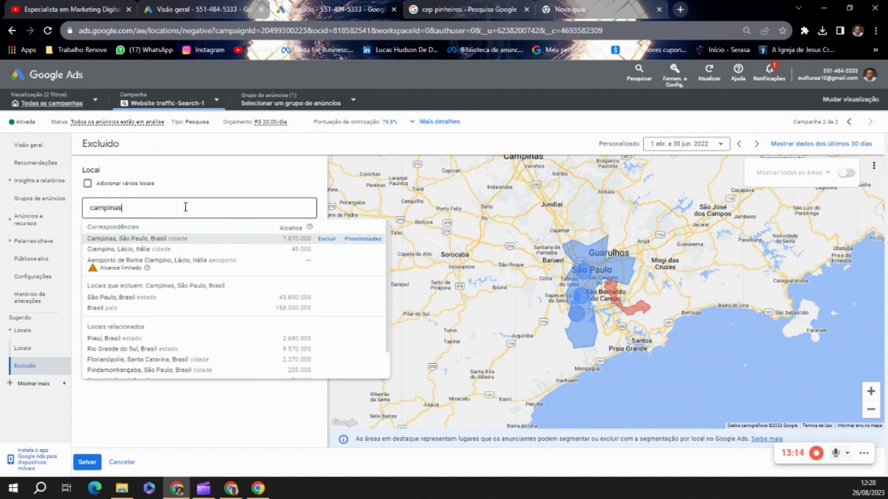
{"action": "left_click", "coordinate": [327, 238]}
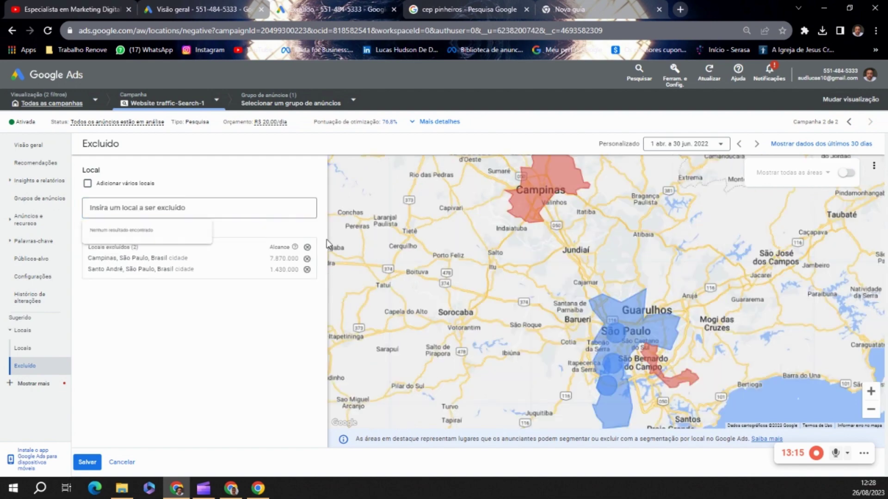
{"action": "scroll", "coordinate": [554, 328], "scroll_direction": "down", "scroll_amount": 3}
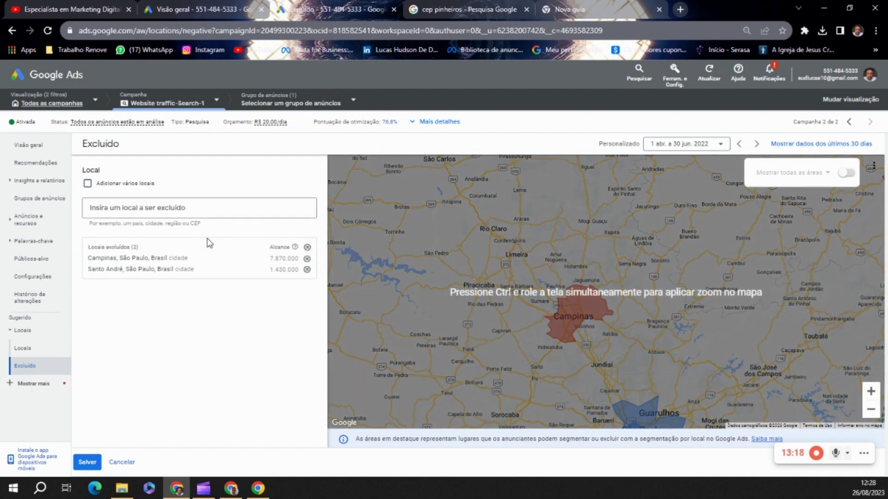
Search for "jundia" as a location to exclude and list the places near Jundiaí, São Paulo, Brasil
{"action": "left_click", "coordinate": [192, 207]}
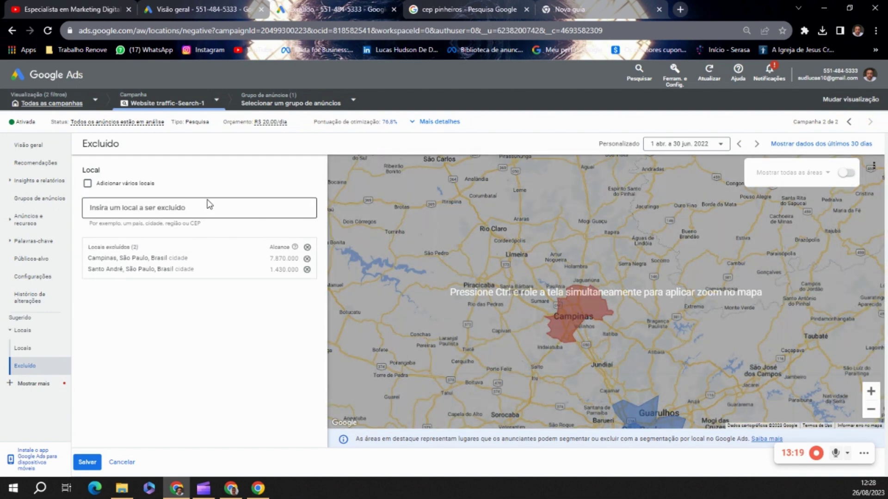
{"action": "type", "text": "unc"}
{"action": "type", "text": "ia"}
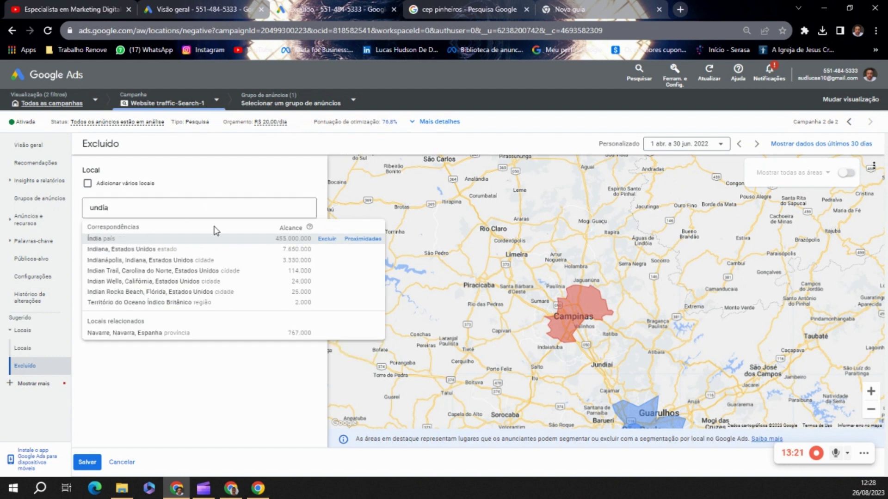
{"action": "left_click", "coordinate": [90, 207]}
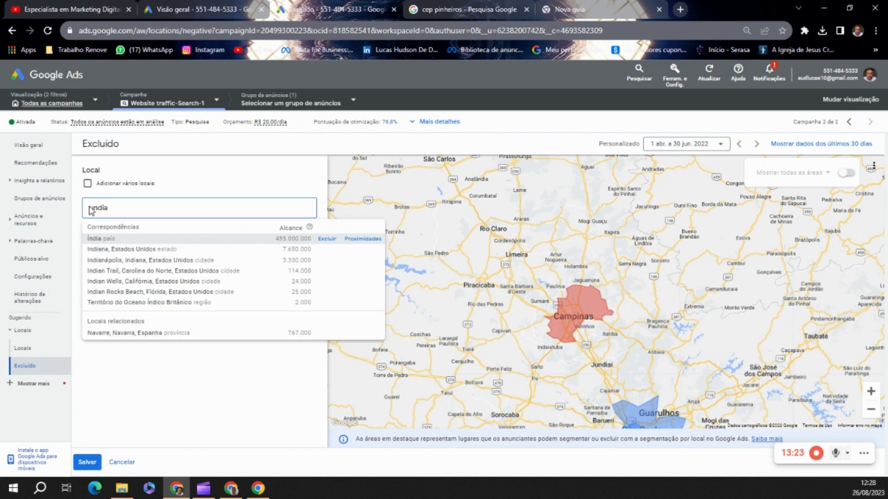
{"action": "type", "text": "ju"}
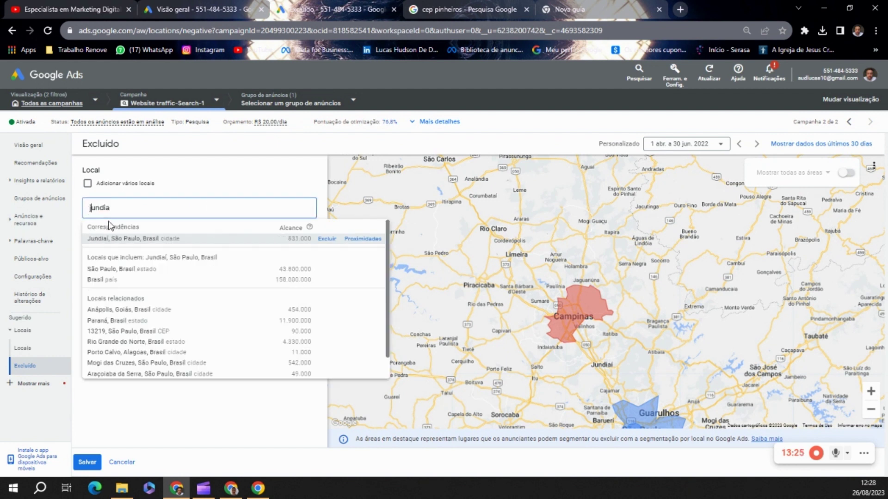
{"action": "left_click", "coordinate": [357, 241]}
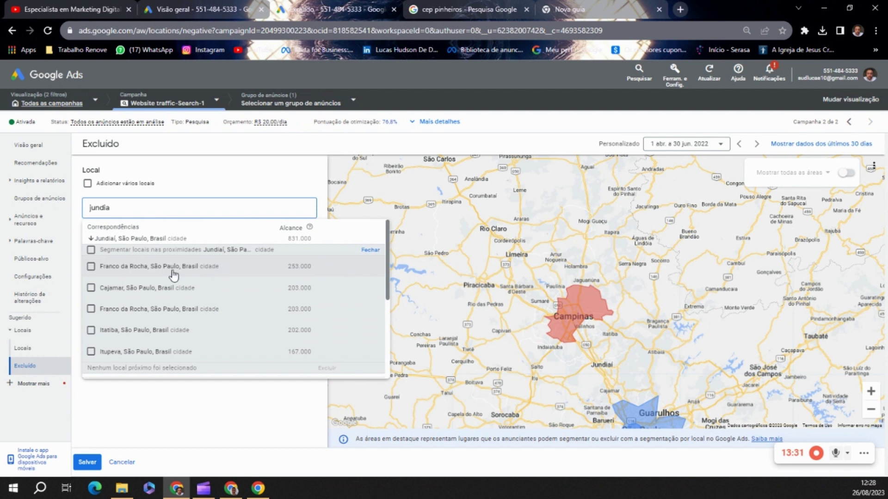
Exclude the nearby cities Cajamar, Itatiba, Itupeva and both Franco da Rocha entries from the campaign
{"action": "left_click", "coordinate": [91, 267]}
{"action": "left_click", "coordinate": [91, 287]}
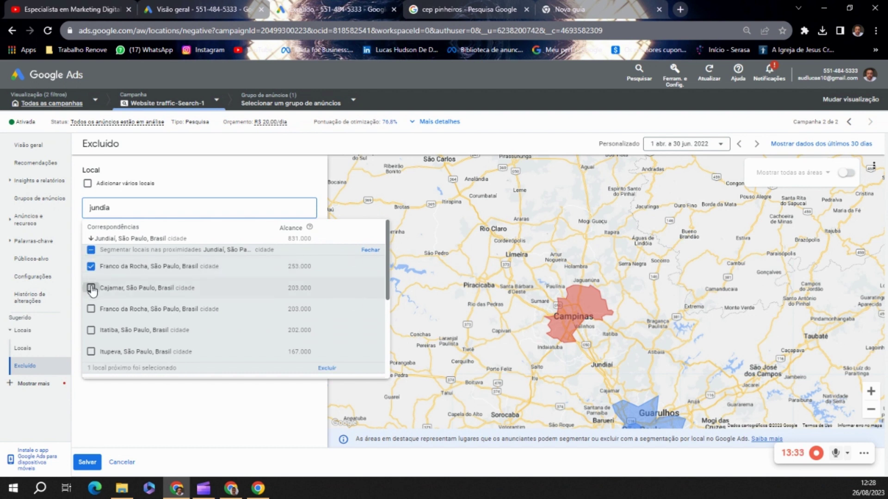
{"action": "left_click", "coordinate": [91, 310]}
{"action": "left_click", "coordinate": [89, 294]}
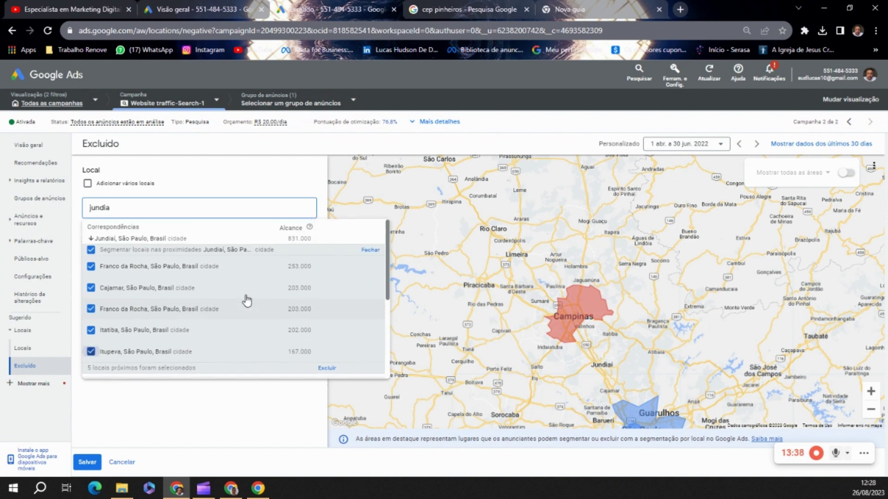
{"action": "left_click", "coordinate": [327, 368]}
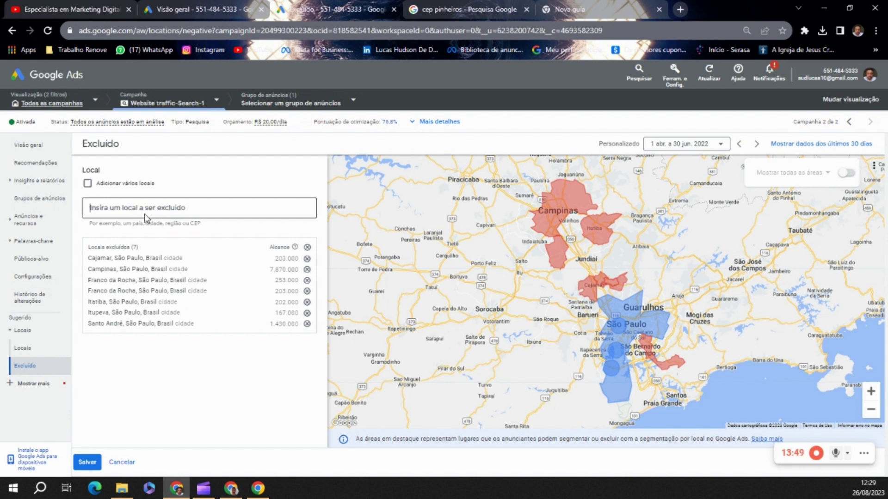
Exclude the state of Bahia, Brasil as well and save the campaign's location exclusions
{"action": "type", "text": "Bahia"}
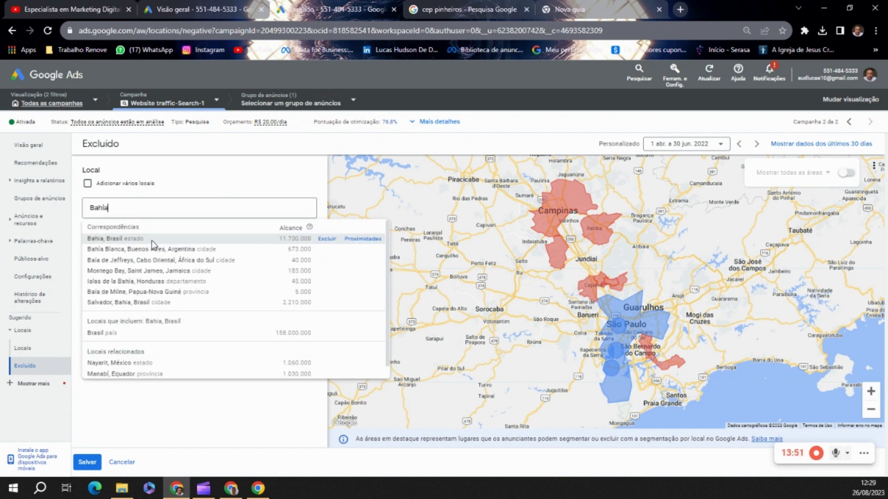
{"action": "left_click", "coordinate": [326, 239]}
{"action": "scroll", "coordinate": [541, 363], "scroll_direction": "down", "scroll_amount": 5}
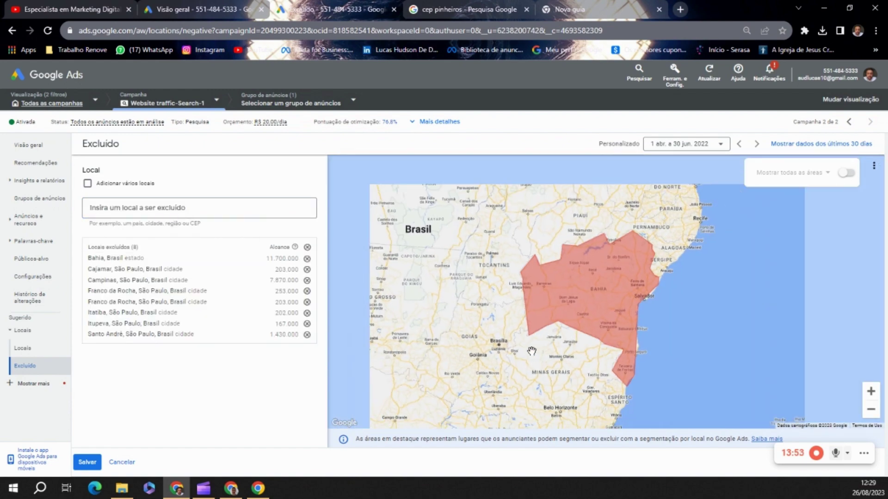
{"action": "scroll", "coordinate": [530, 373], "scroll_direction": "up", "scroll_amount": 5}
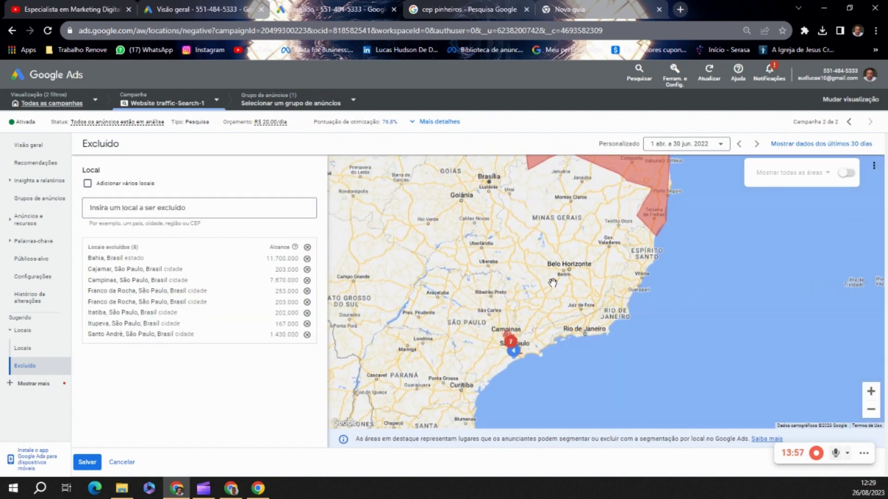
{"action": "left_click", "coordinate": [87, 462]}
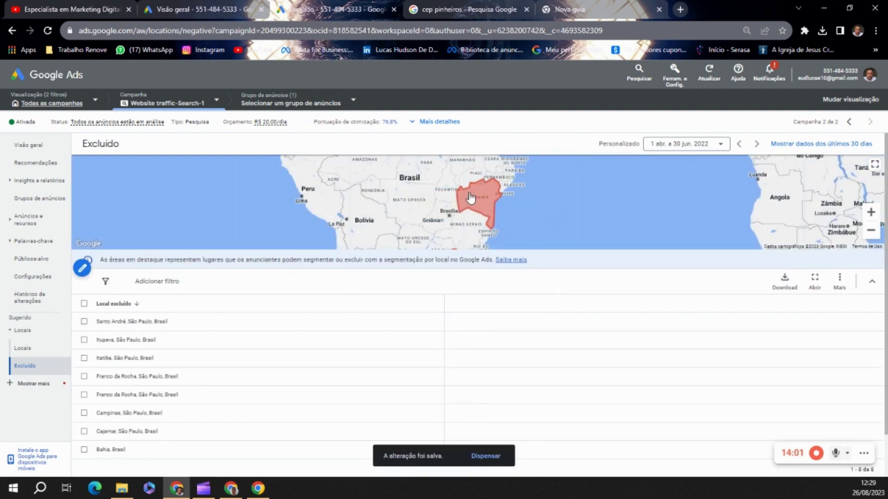
Examine the targeted and excluded areas around São Paulo on the map and the list of excluded locations
{"action": "scroll", "coordinate": [437, 224], "scroll_direction": "up", "scroll_amount": 5}
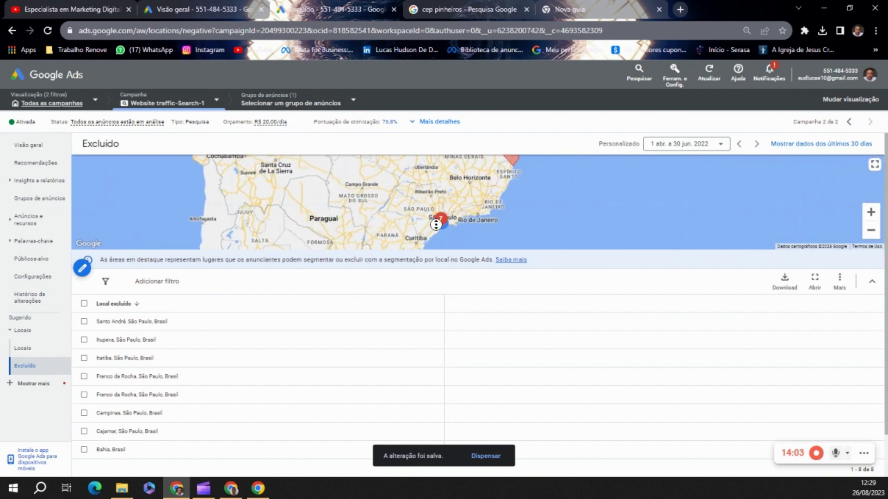
{"action": "middle_click", "coordinate": [457, 230]}
{"action": "scroll", "coordinate": [446, 221], "scroll_direction": "up", "scroll_amount": 5}
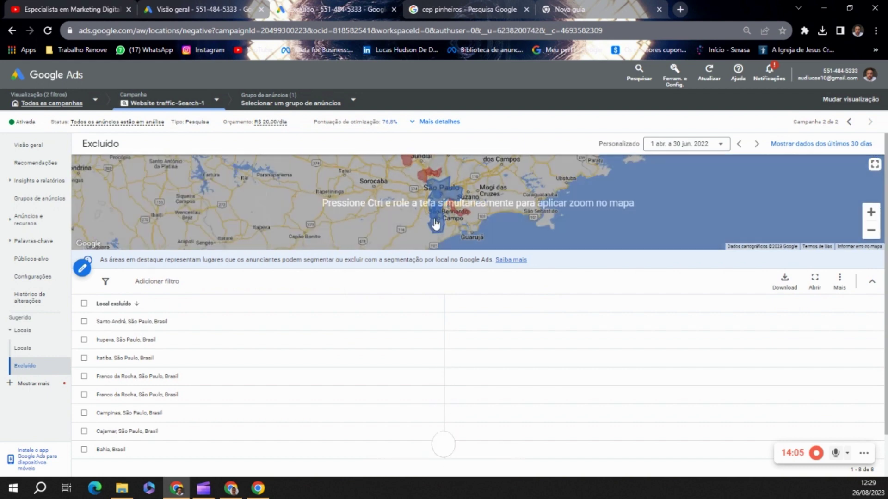
{"action": "scroll", "coordinate": [434, 206], "scroll_direction": "up", "scroll_amount": 3}
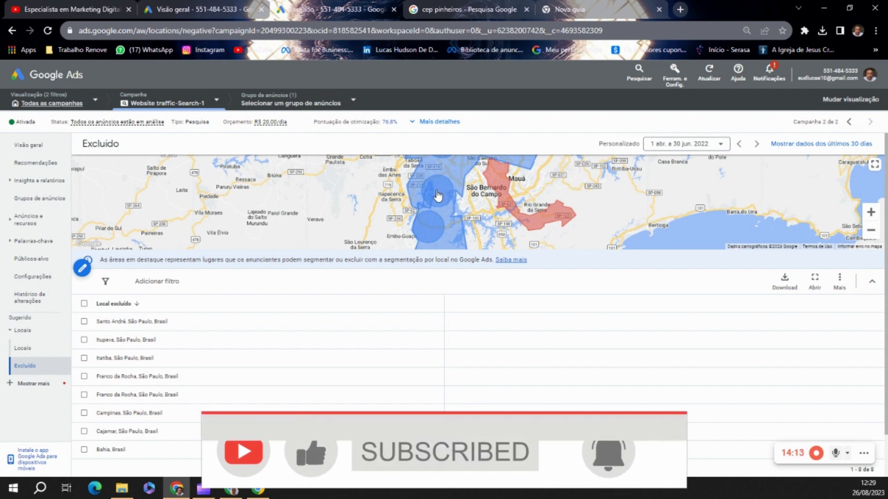
{"action": "middle_click", "coordinate": [424, 206]}
{"action": "scroll", "coordinate": [424, 206], "scroll_direction": "down", "scroll_amount": 2}
{"action": "scroll", "coordinate": [424, 206], "scroll_direction": "up", "scroll_amount": 1}
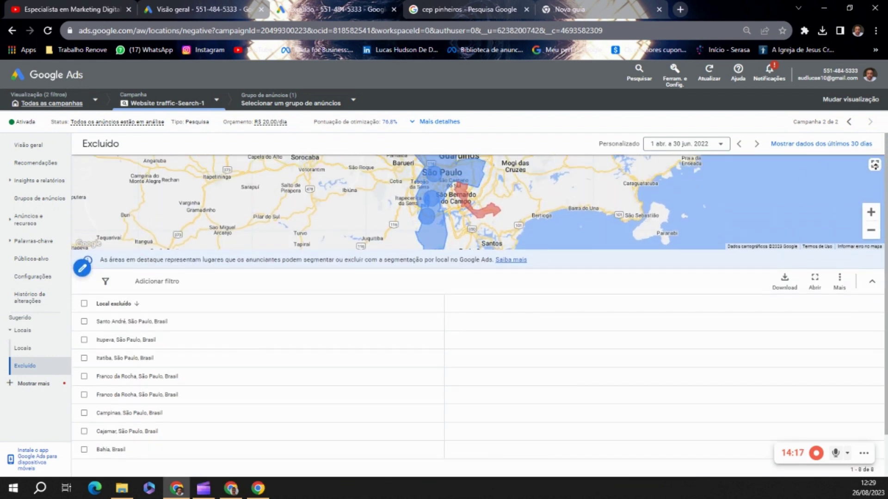
{"action": "scroll", "coordinate": [578, 226], "scroll_direction": "down", "scroll_amount": 1}
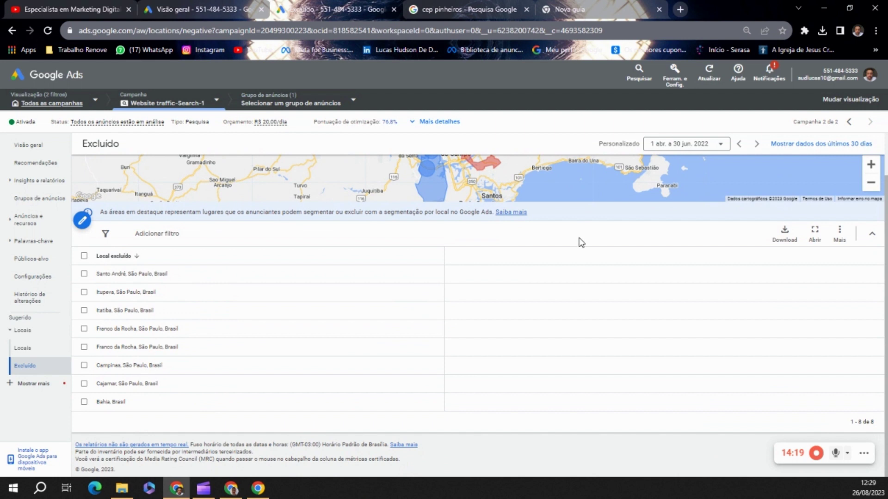
{"action": "scroll", "coordinate": [581, 243], "scroll_direction": "up", "scroll_amount": 1}
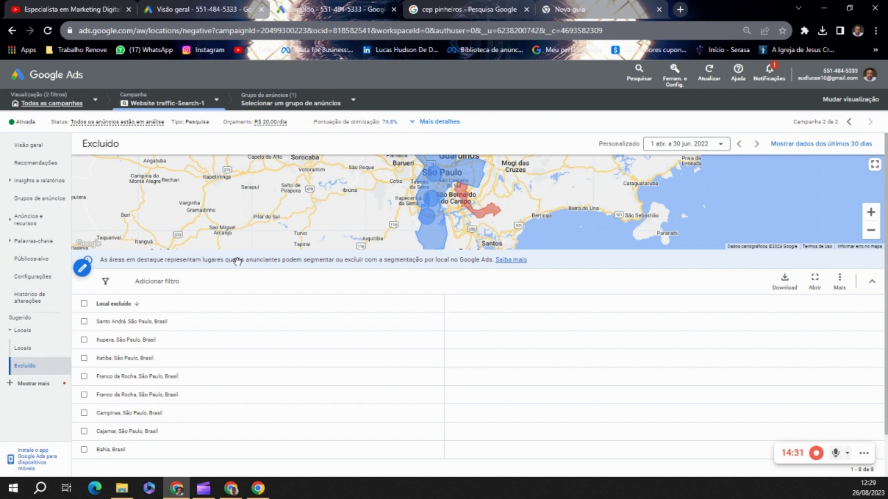
Return to the targeted locations and save a 90% bid decrease for the 5.0 km Pinheiros radius
{"action": "left_click", "coordinate": [26, 351]}
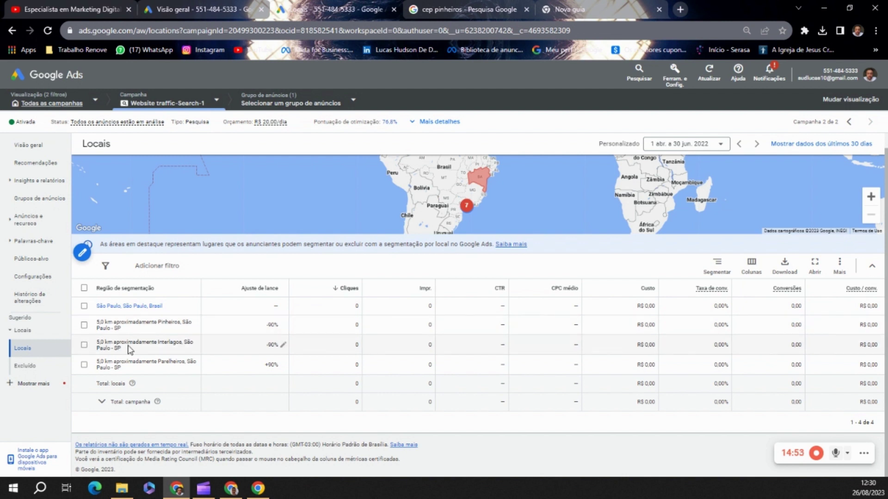
{"action": "left_click", "coordinate": [284, 326]}
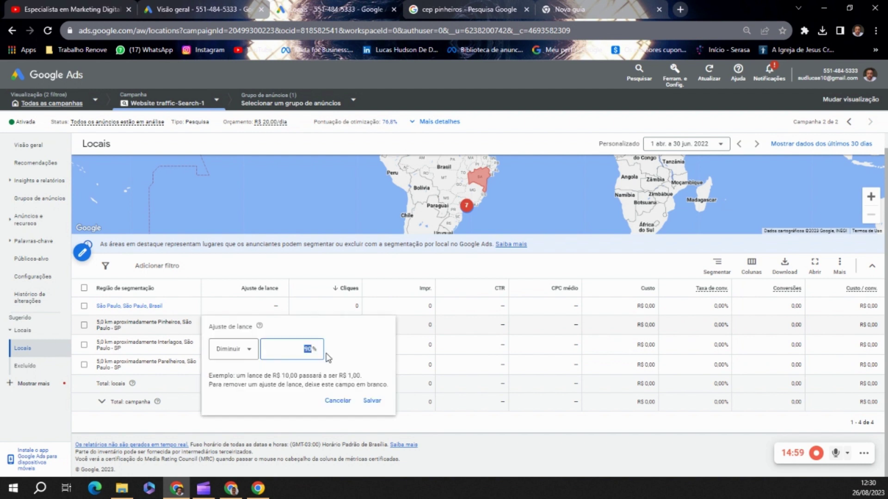
{"action": "type", "text": "0"}
{"action": "type", "text": "90"}
{"action": "left_click", "coordinate": [372, 401]}
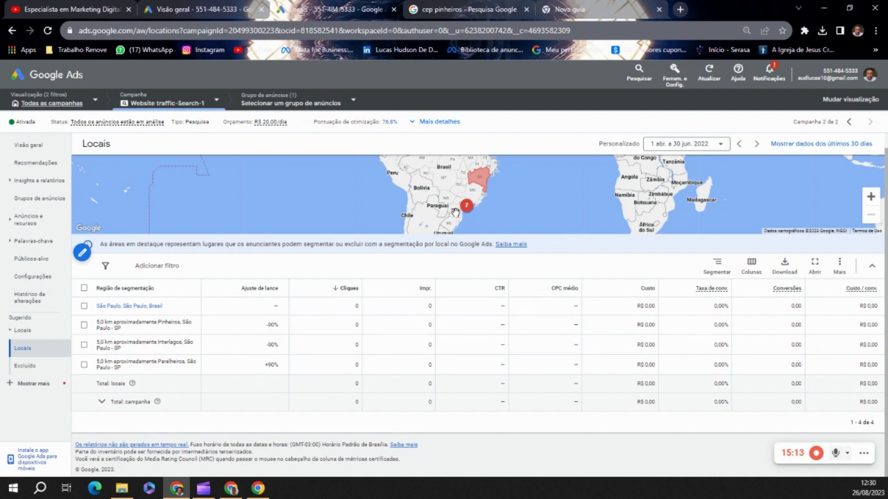
{"action": "scroll", "coordinate": [456, 213], "scroll_direction": "up", "scroll_amount": 3}
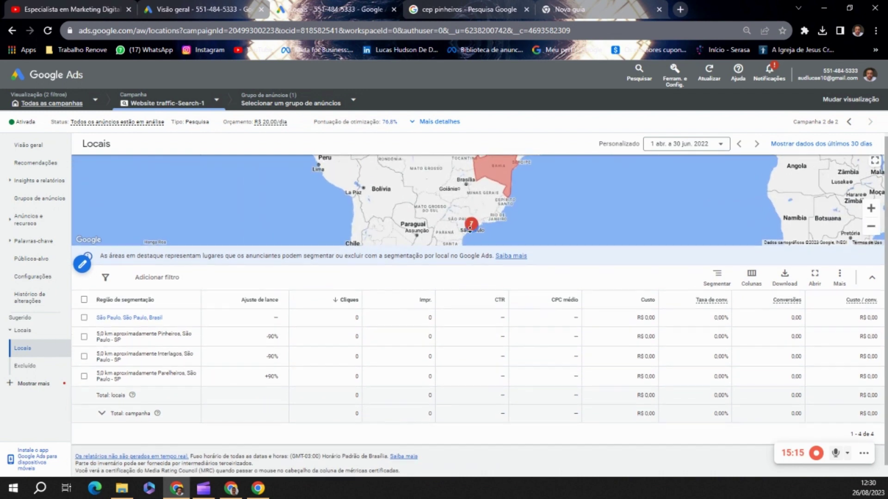
{"action": "scroll", "coordinate": [486, 213], "scroll_direction": "up", "scroll_amount": 2}
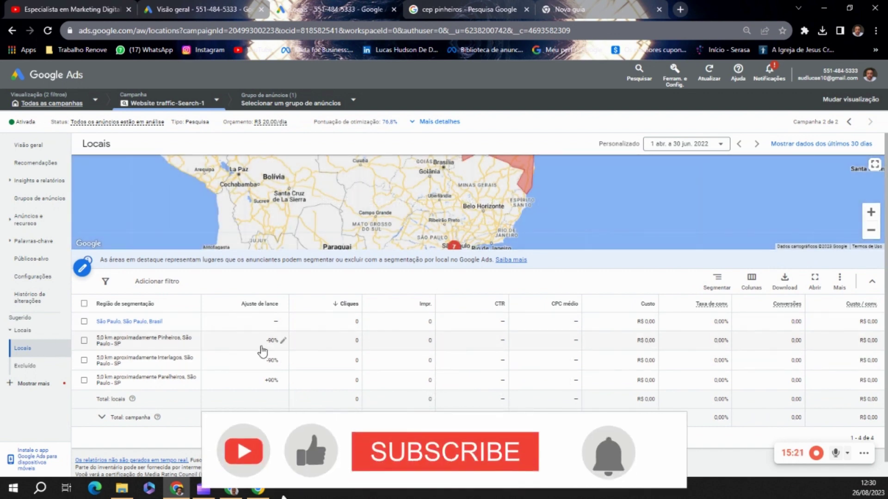
Switch to the YouTube channel Especialista em Marketing Digital and look over its home page
{"action": "left_click", "coordinate": [193, 11]}
{"action": "left_click", "coordinate": [97, 10]}
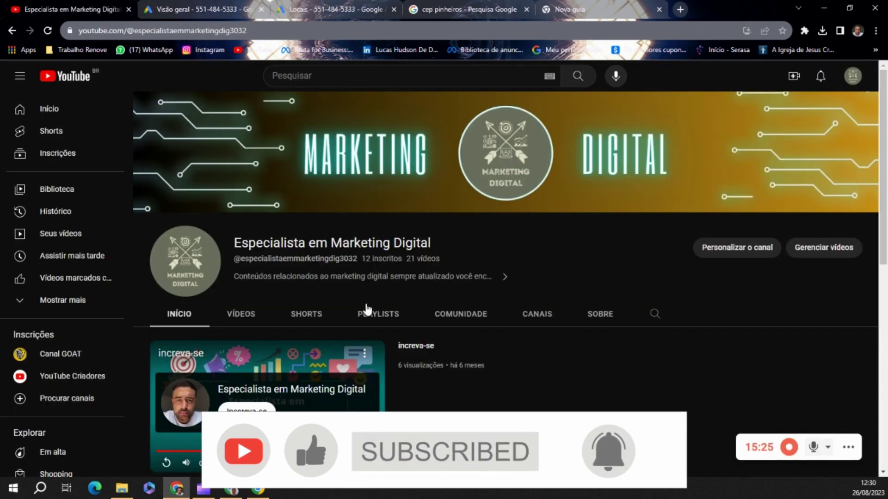
{"action": "scroll", "coordinate": [367, 309], "scroll_direction": "down", "scroll_amount": 3}
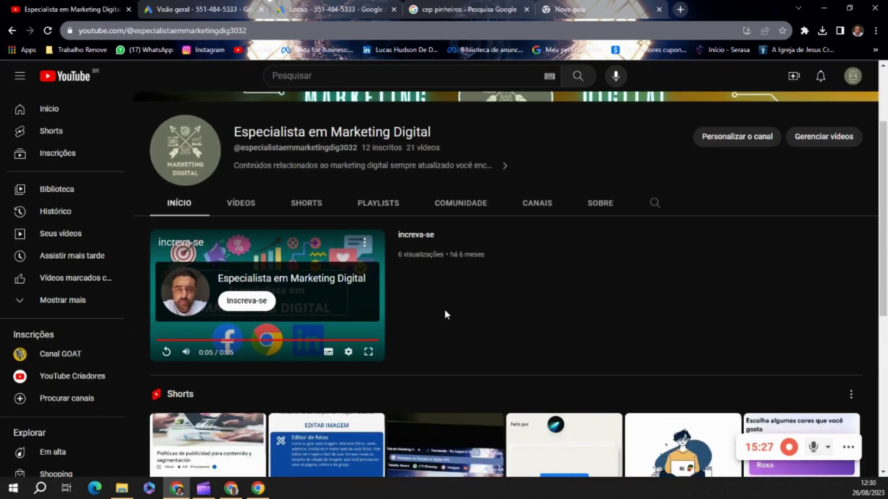
{"action": "scroll", "coordinate": [444, 312], "scroll_direction": "up", "scroll_amount": 3}
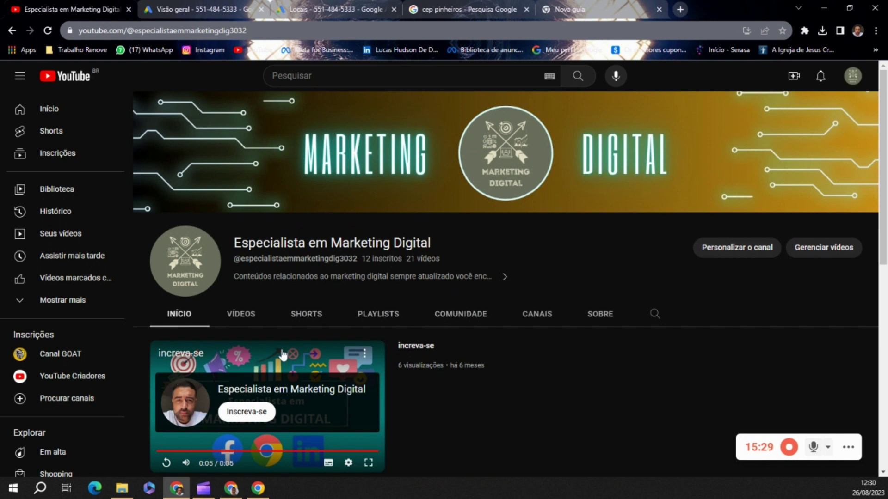